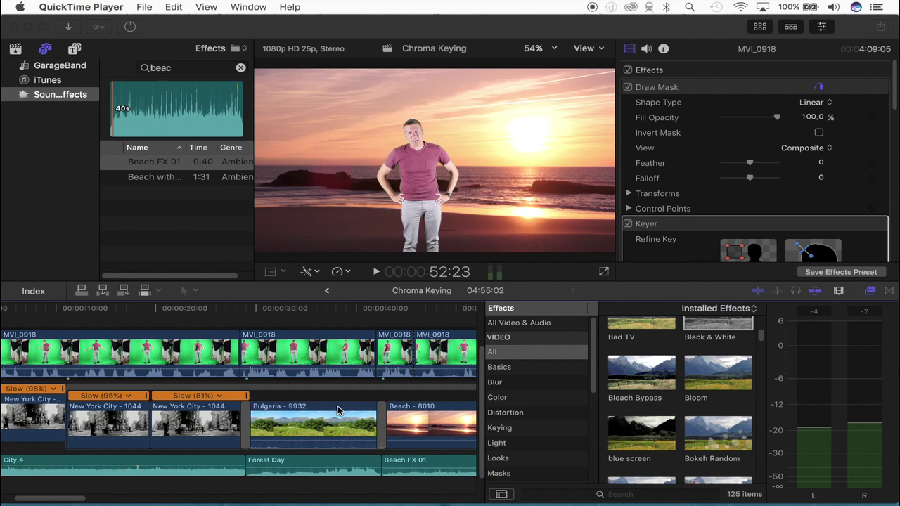
# - Play the timeline from the start of the Bulgaria section and again from the start of the beach section
pyautogui.hscroll(2, 338, 410)
pyautogui.click(251, 316)
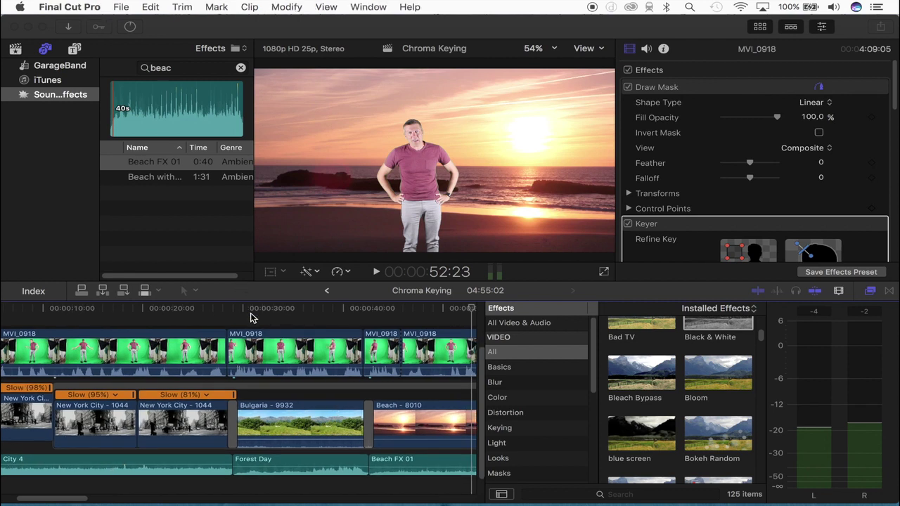
pyautogui.click(235, 311)
pyautogui.press('space')
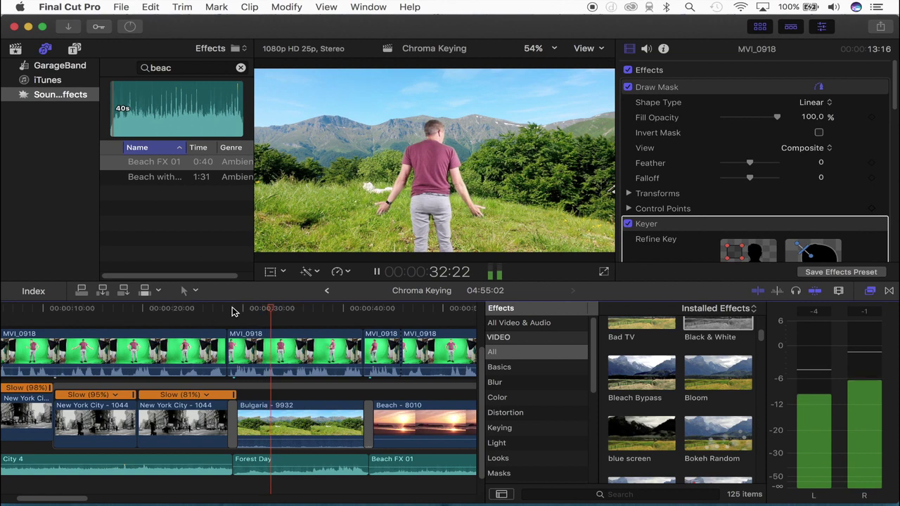
pyautogui.press('space')
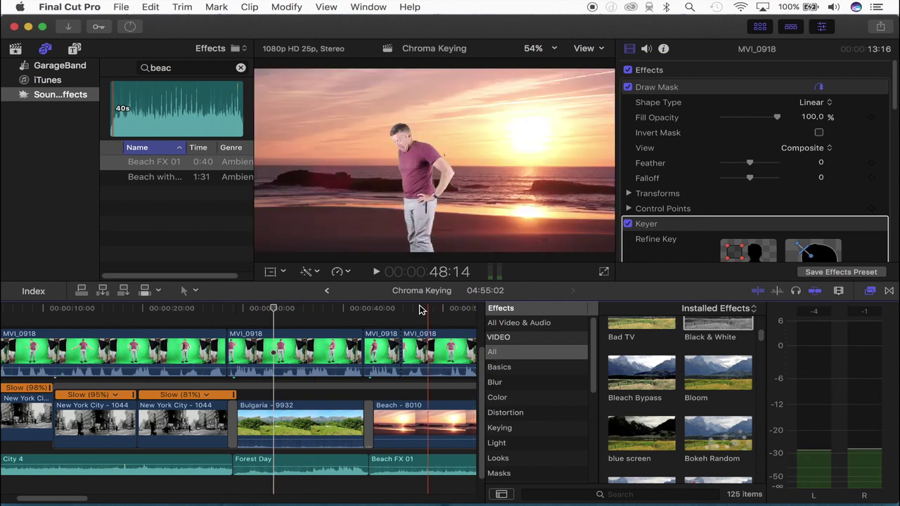
pyautogui.click(413, 310)
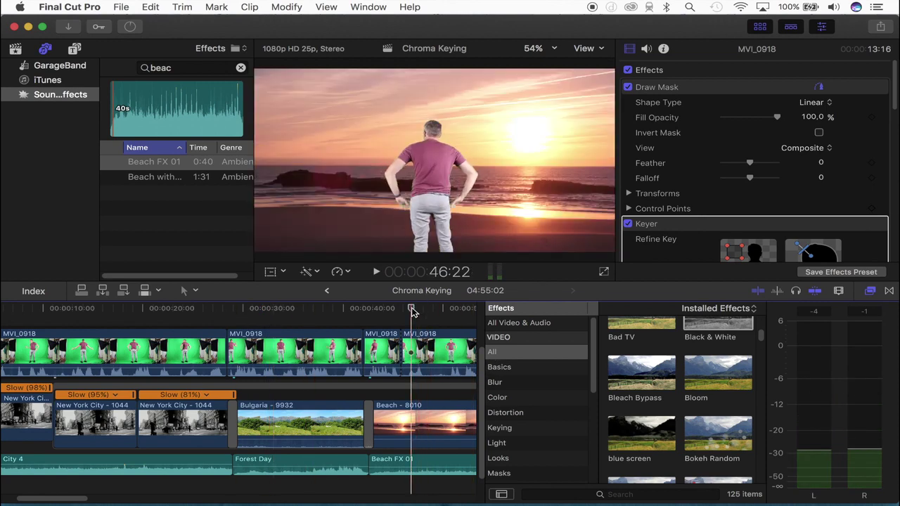
pyautogui.press('space')
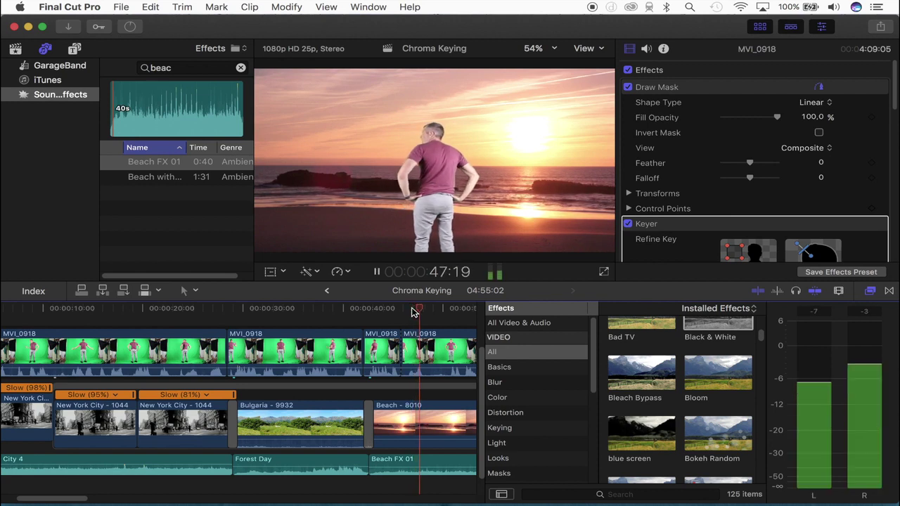
pyautogui.press('space')
# - Set the volume of the Beach FX 01 audio clip to 0.0 dB
pyautogui.hscroll(10, 366, 352)
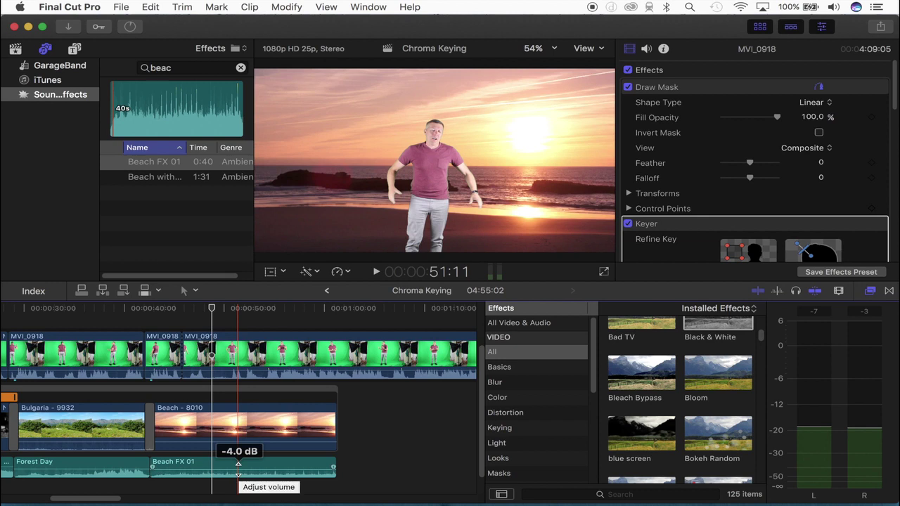
pyautogui.moveTo(238, 466)
pyautogui.mouseDown()
pyautogui.moveTo(239, 473)
pyautogui.moveTo(237, 461)
pyautogui.mouseUp()
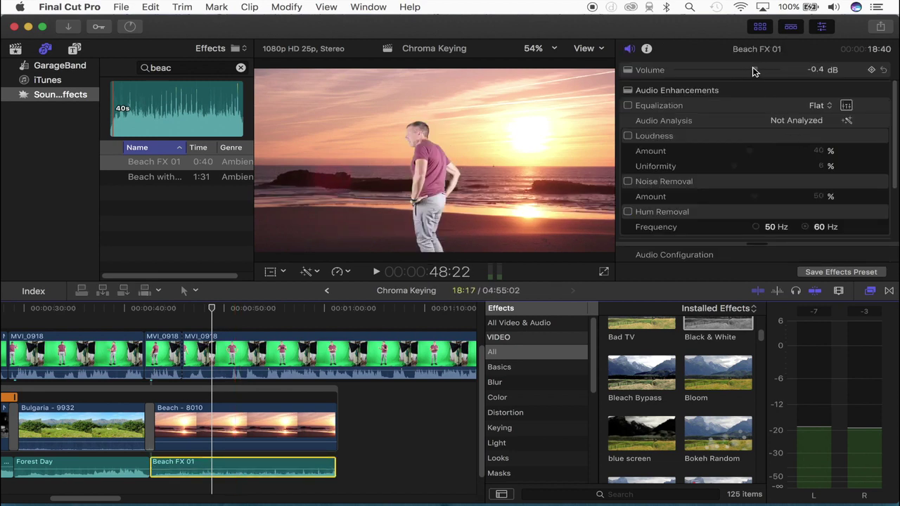
pyautogui.click(815, 70)
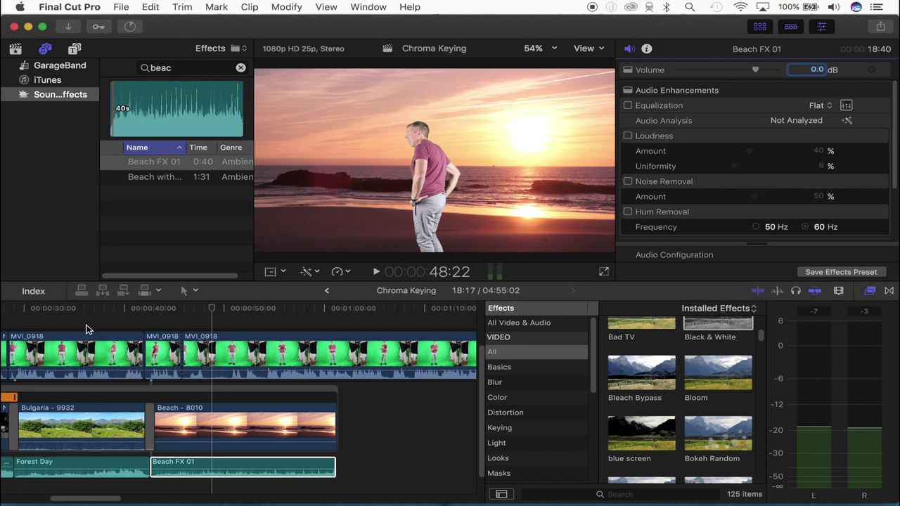
pyautogui.press('Return')
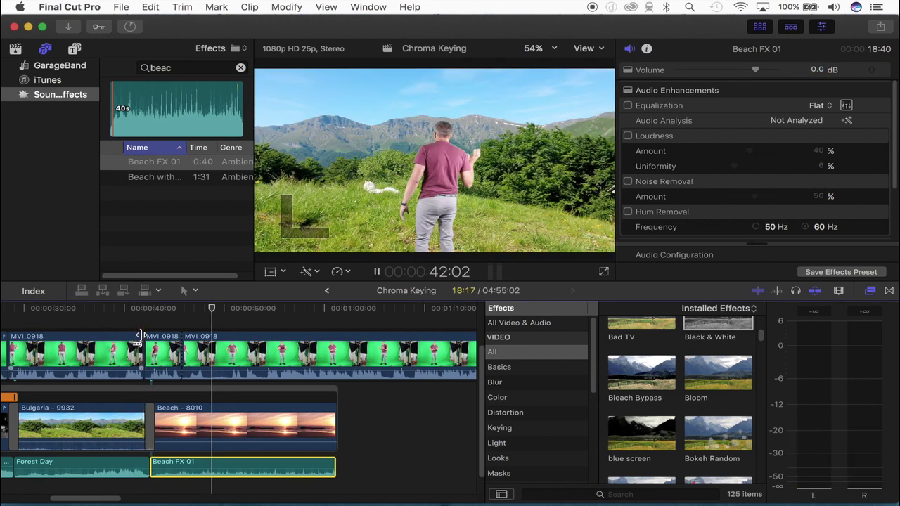
# - Play through the transition from the Bulgaria clip to the beach clip to check the sound effect's level
pyautogui.press('space')
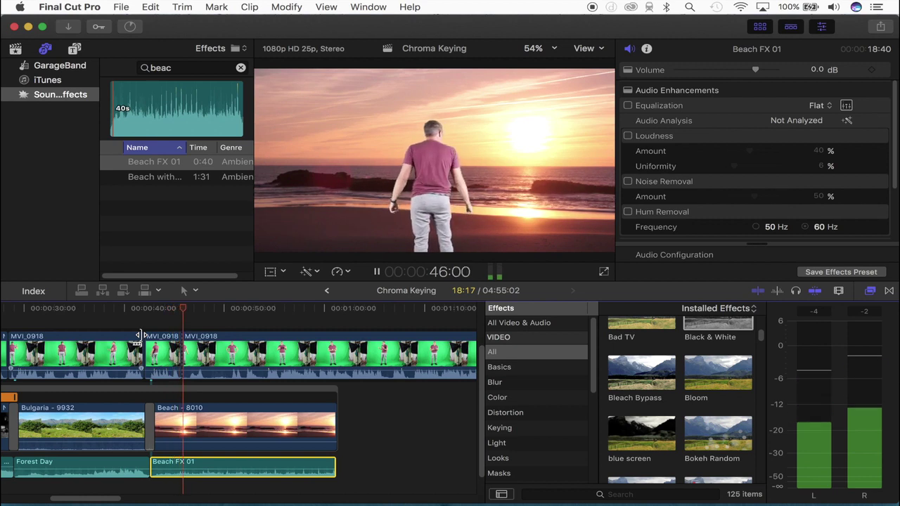
pyautogui.press('space')
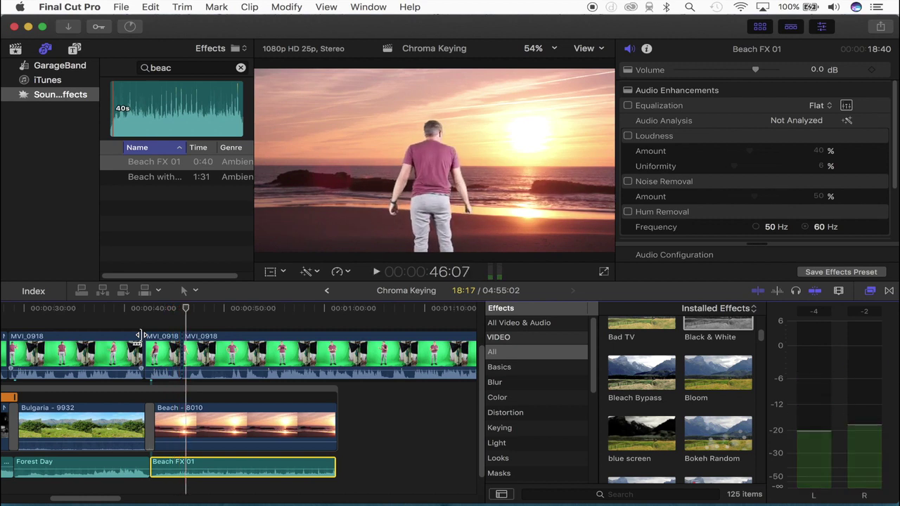
pyautogui.press('space')
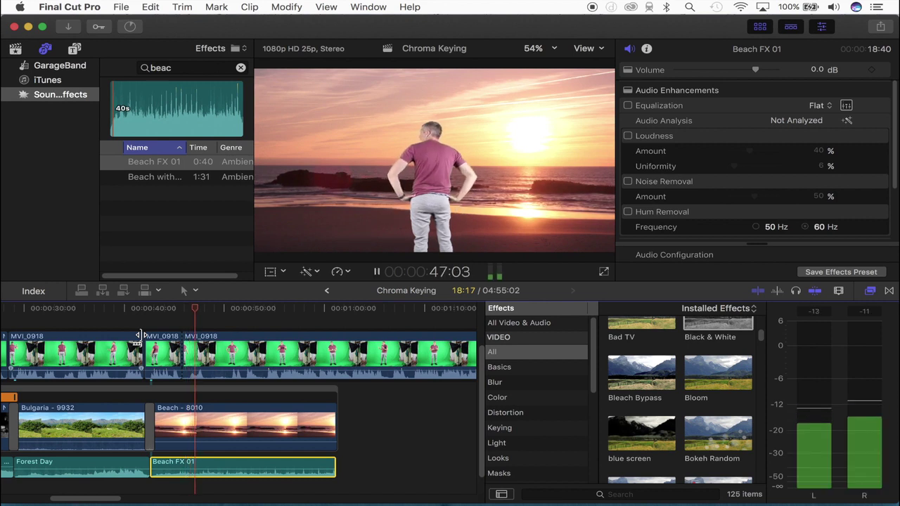
pyautogui.press('space')
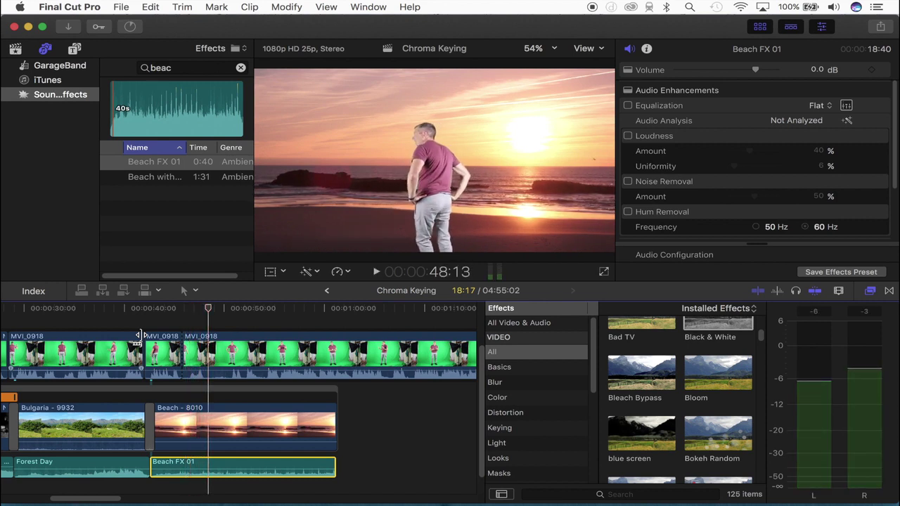
pyautogui.hscroll(3, 141, 336)
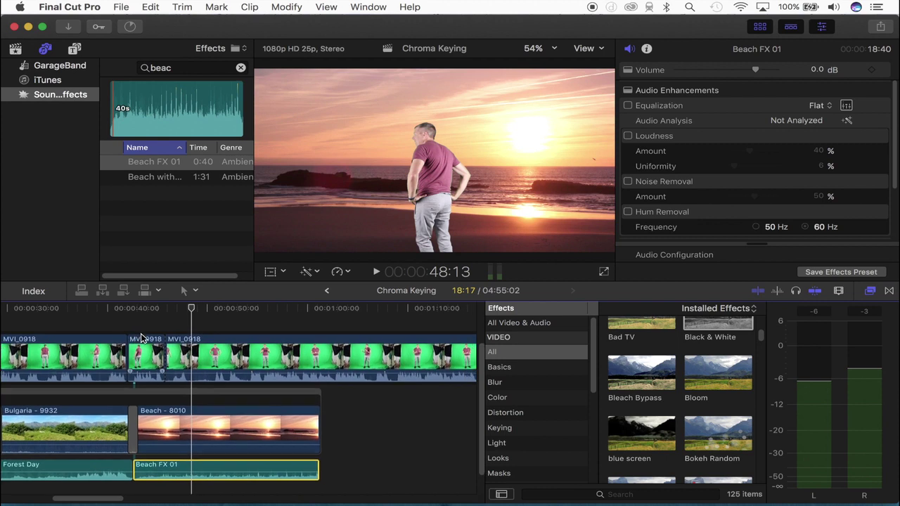
pyautogui.press('space')
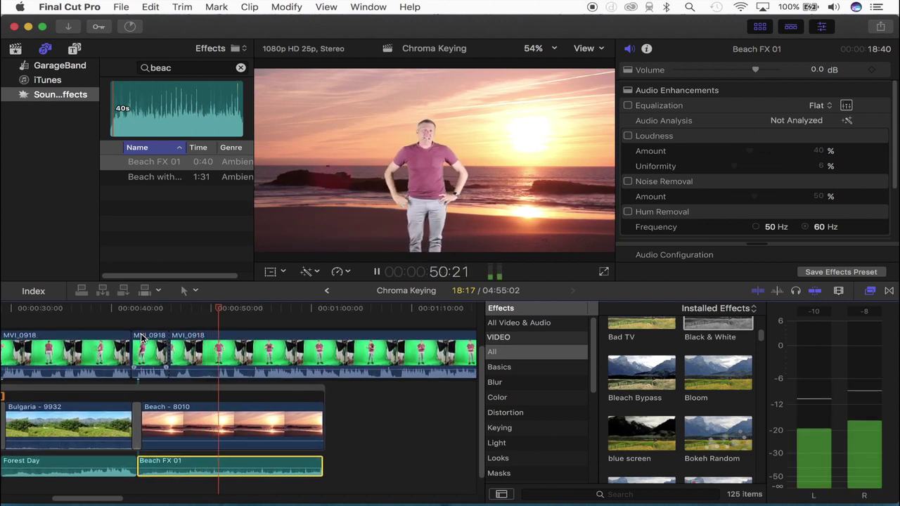
pyautogui.press('space')
# - Split the Beach FX 01 audio clip in the timeline at about 50:20
pyautogui.hscroll(1, 141, 336)
pyautogui.press('super+equal')
pyautogui.press('super+equal')
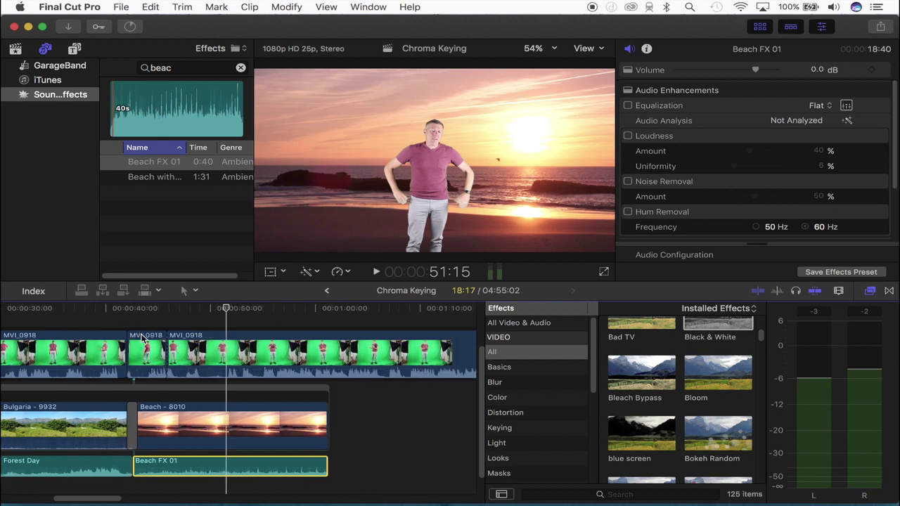
pyautogui.click(209, 326)
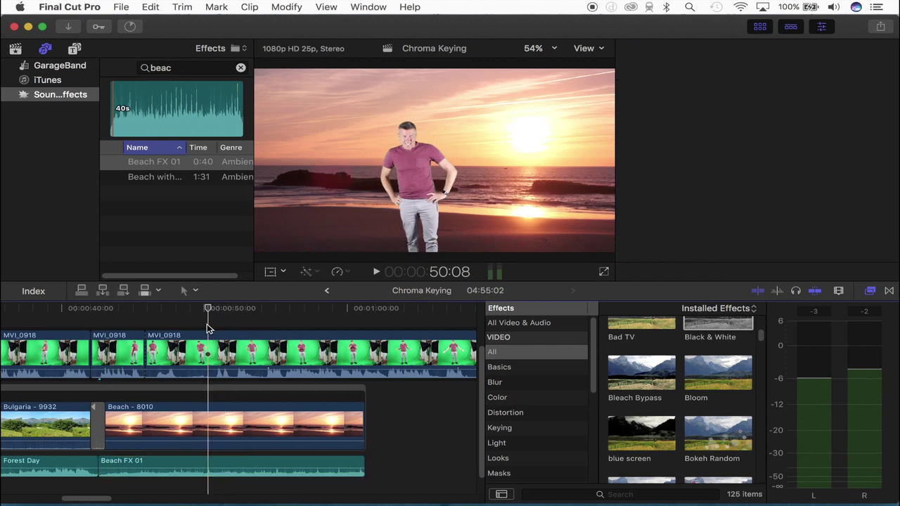
pyautogui.click(208, 334)
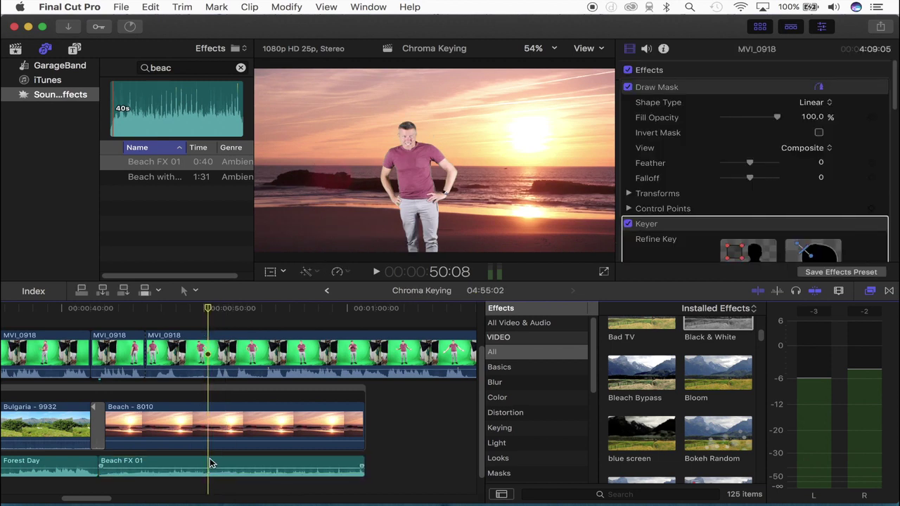
pyautogui.moveTo(209, 457); pyautogui.dragTo(215, 461)
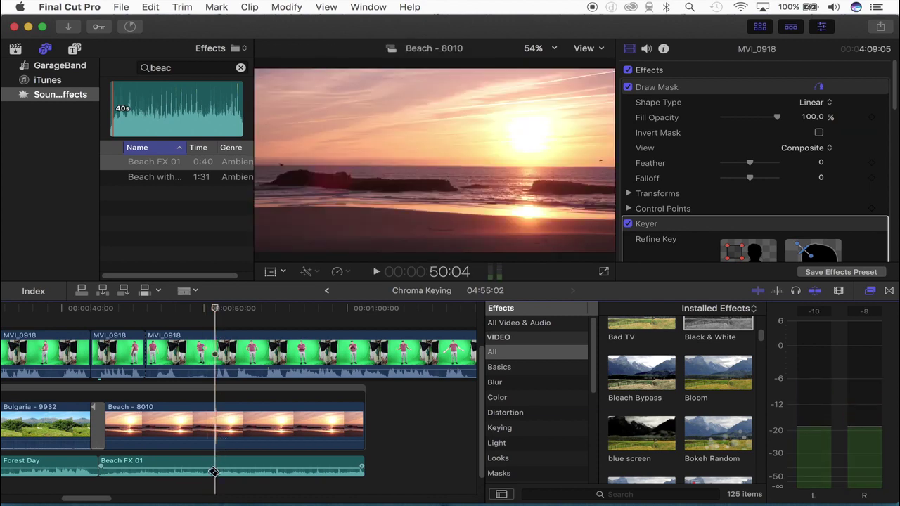
pyautogui.press('super+b')
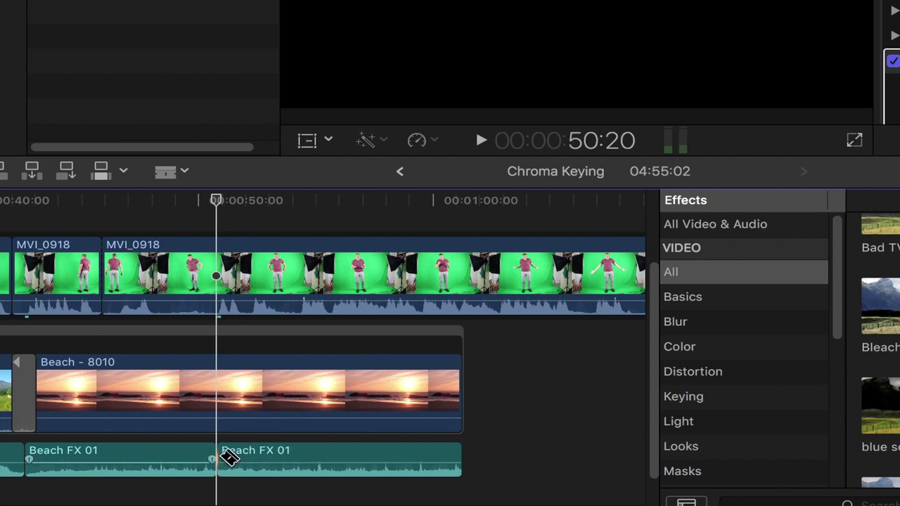
pyautogui.moveTo(237, 456); pyautogui.dragTo(238, 466)
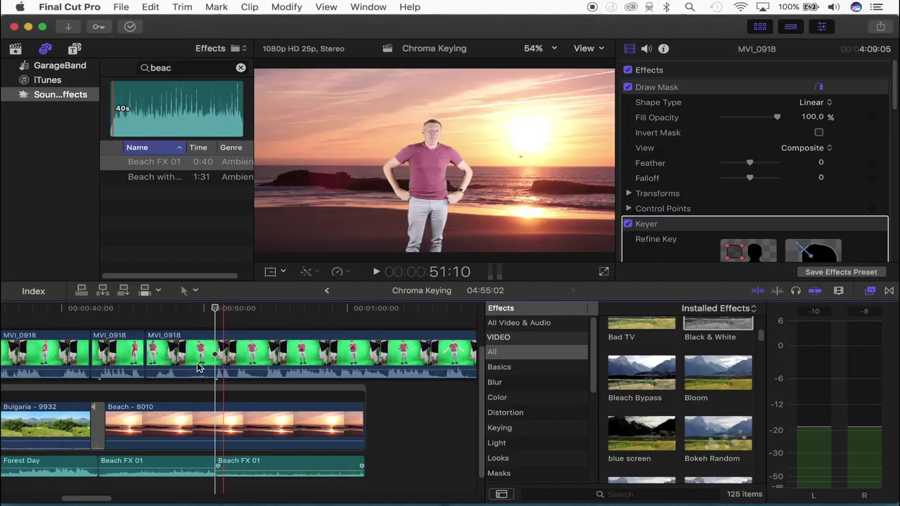
# - Play the beach section past the end of the Beach - 8010 background clip
pyautogui.click(157, 227)
pyautogui.press('space')
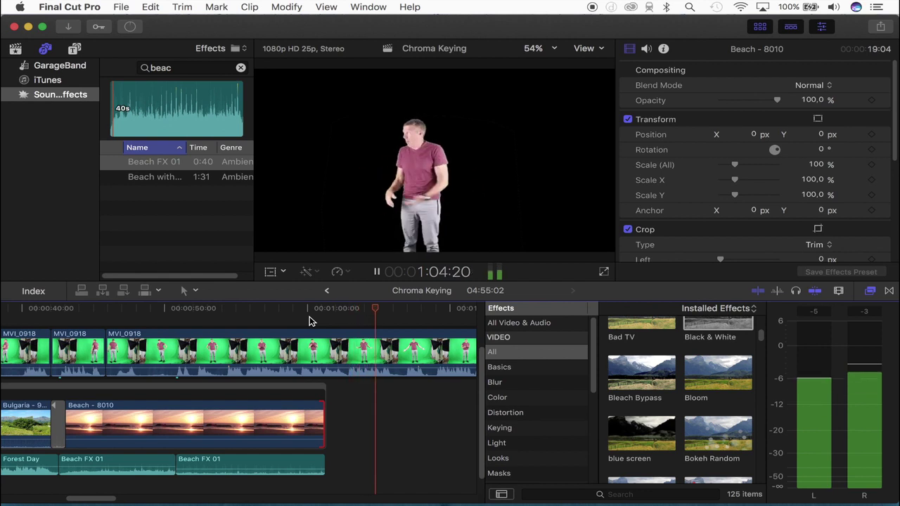
pyautogui.press('space')
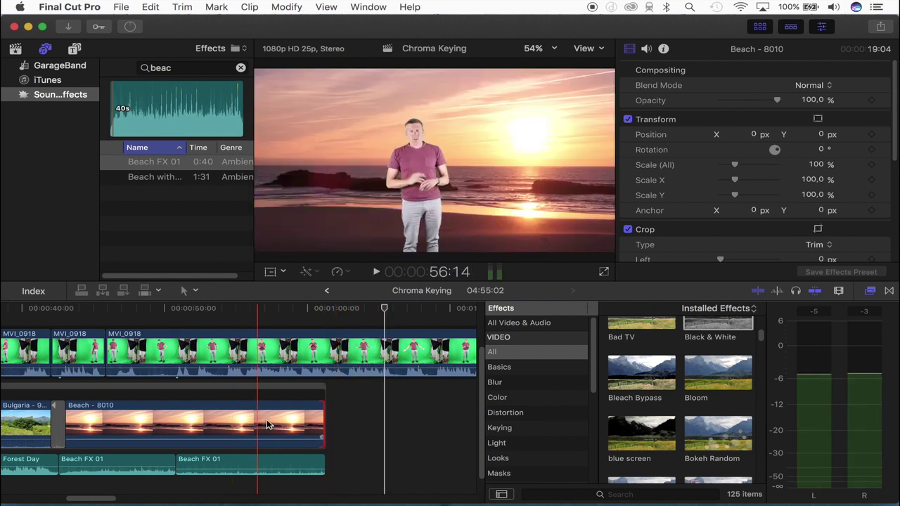
# - Switch to Finder and add Beach - 8010.mp4 from Downloads to the timeline directly after the existing beach background clip
pyautogui.click(287, 422)
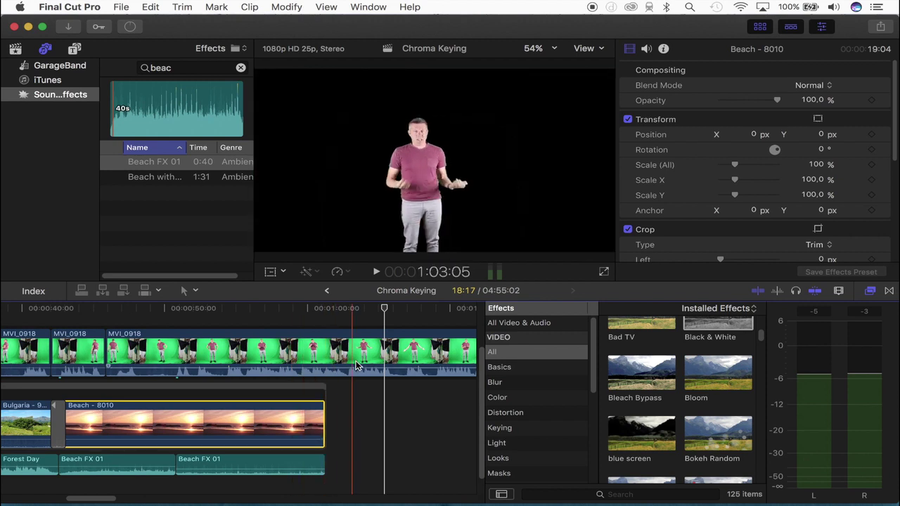
pyautogui.press('super+Tab')
pyautogui.press('super+Tab')
pyautogui.press('super+Tab')
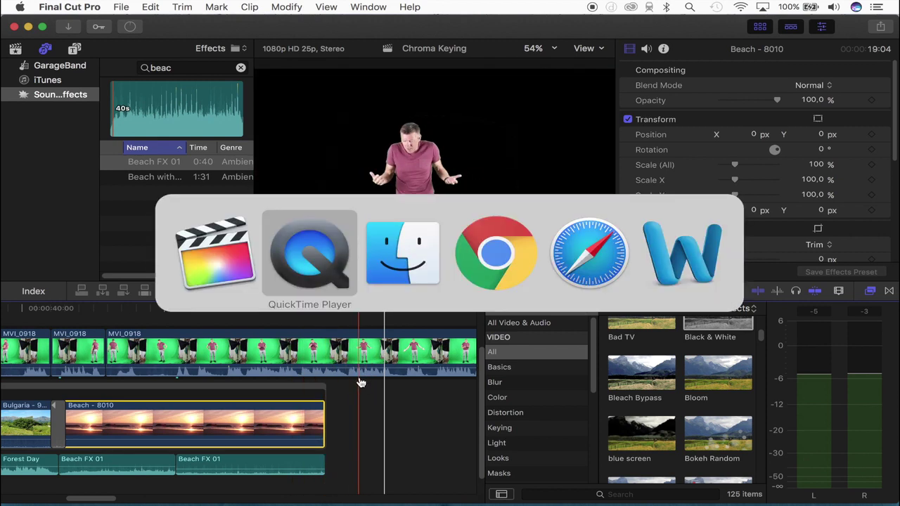
pyautogui.click(420, 263)
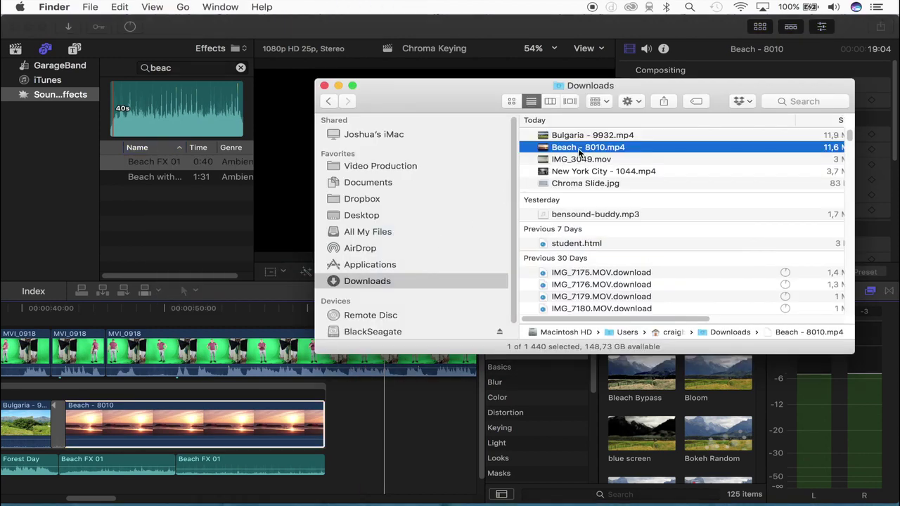
pyautogui.moveTo(514, 282); pyautogui.dragTo(349, 443)
pyautogui.click(348, 442)
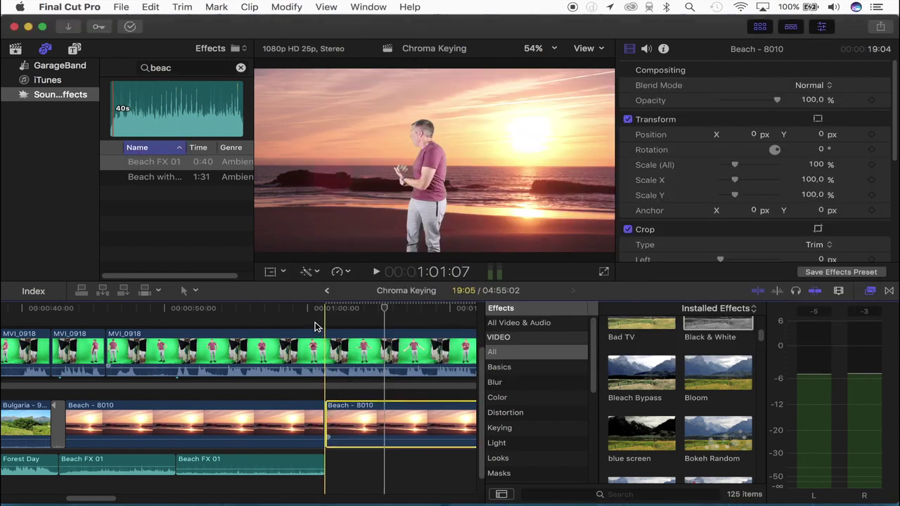
# - Play across the join between the two beach clips and split the MVI_0918 green-screen clip at about 1:08:03
pyautogui.click(314, 325)
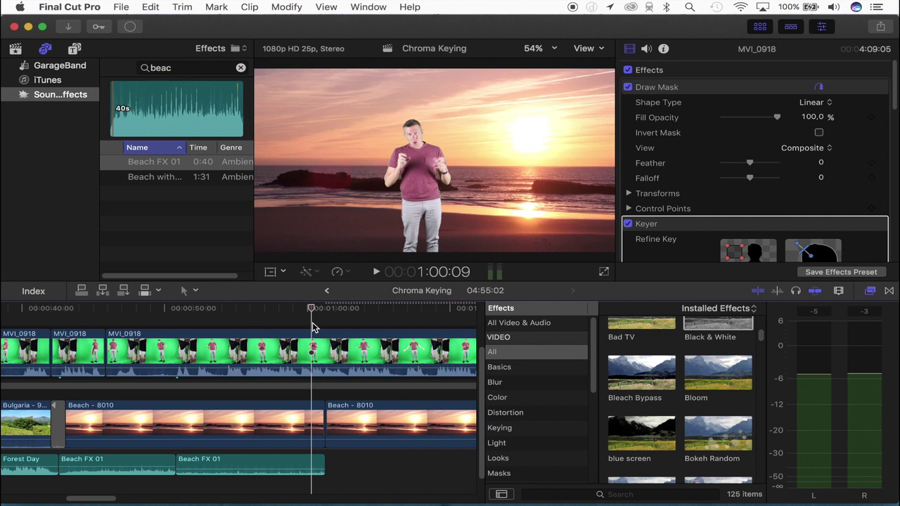
pyautogui.press('space')
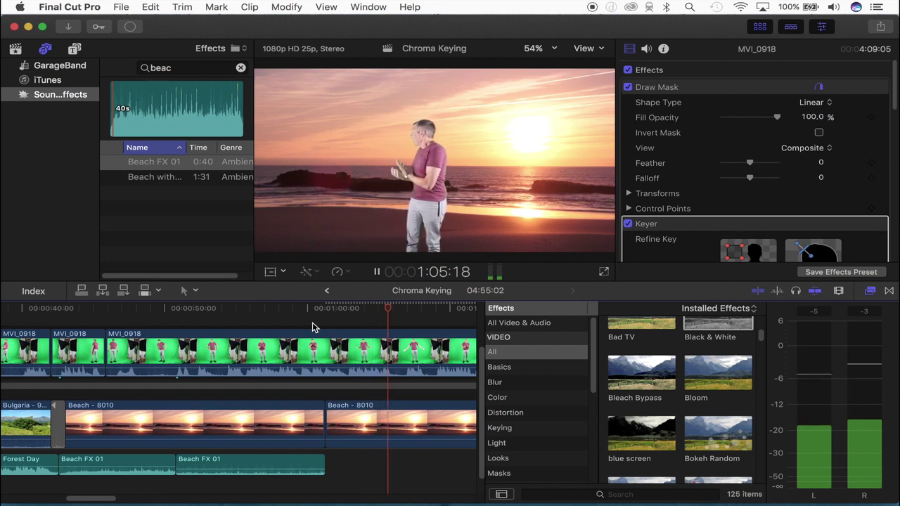
pyautogui.press('space')
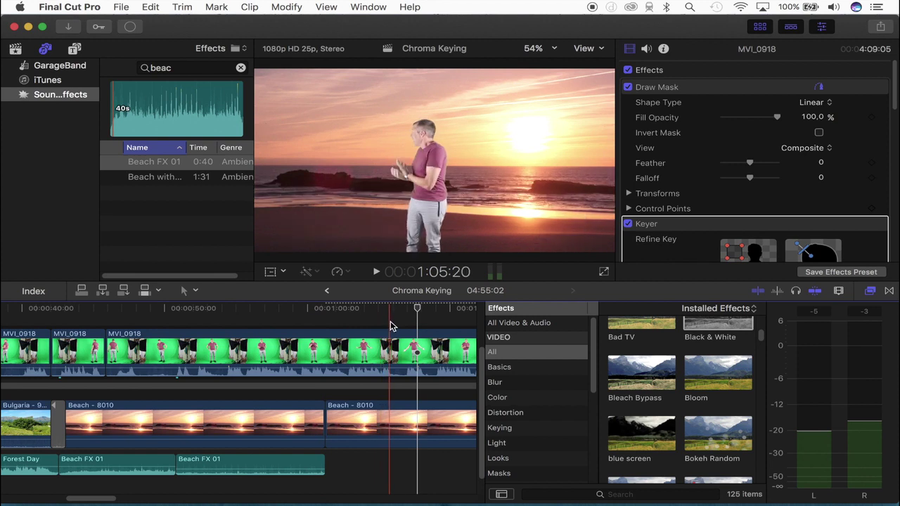
pyautogui.press('space')
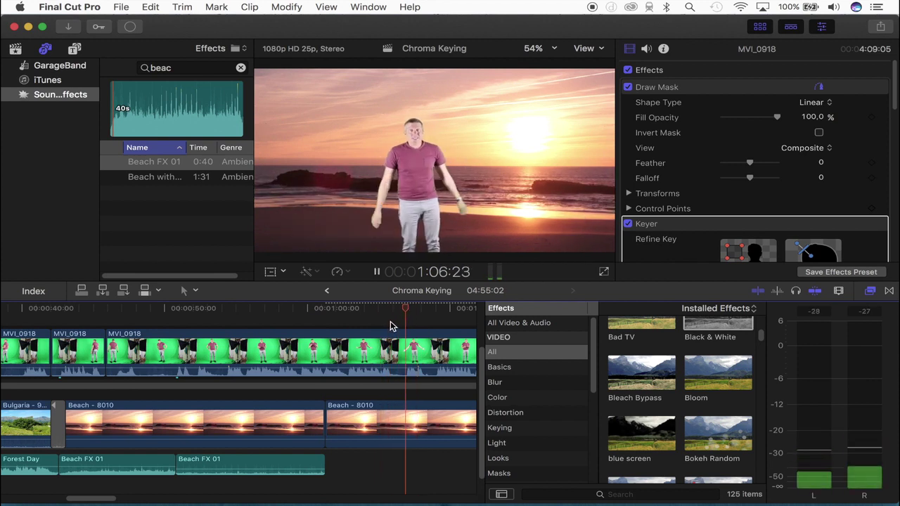
pyautogui.press('space')
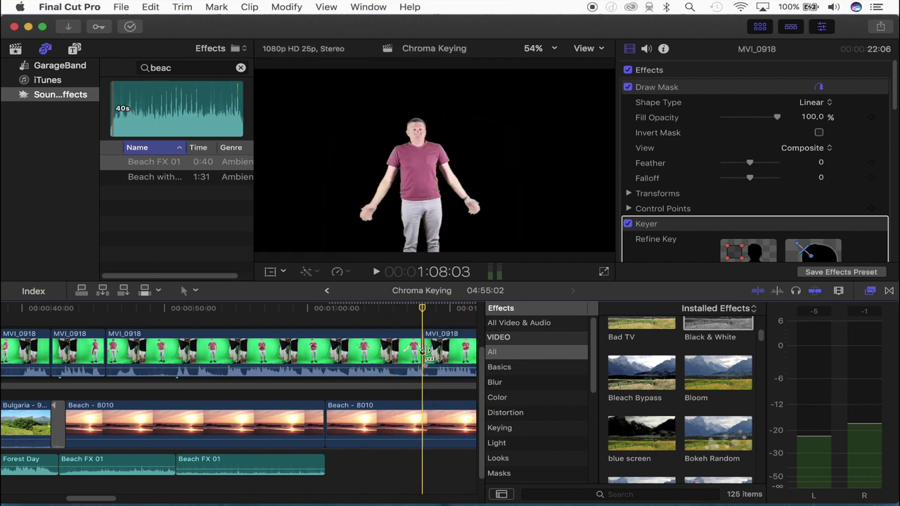
# - Play on from the last cut and split the MVI_0918 green-screen clip again at 1:16:18
pyautogui.hscroll(5, 427, 352)
pyautogui.hscroll(1, 427, 354)
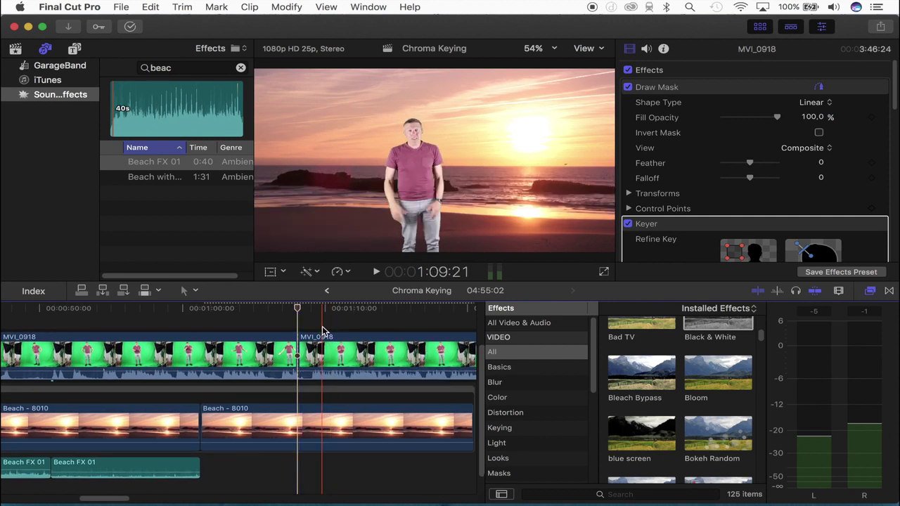
pyautogui.press('space')
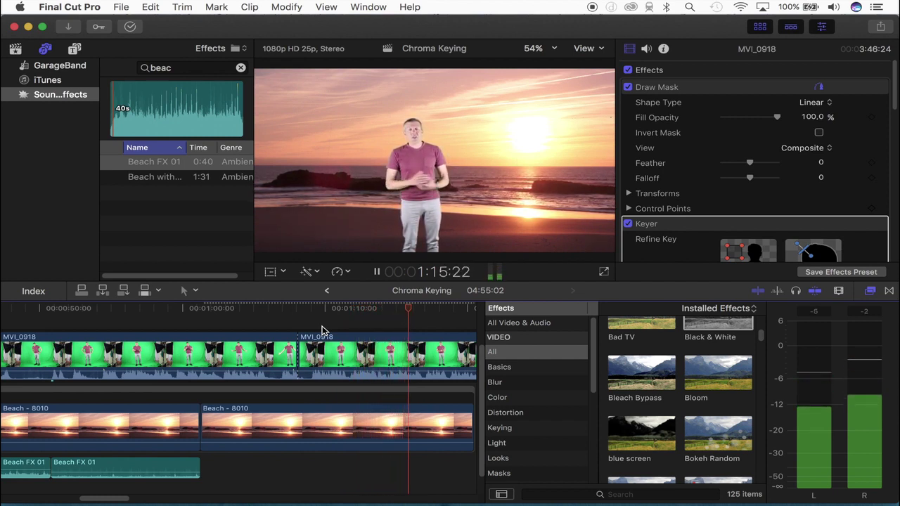
pyautogui.press('space')
pyautogui.press('b')
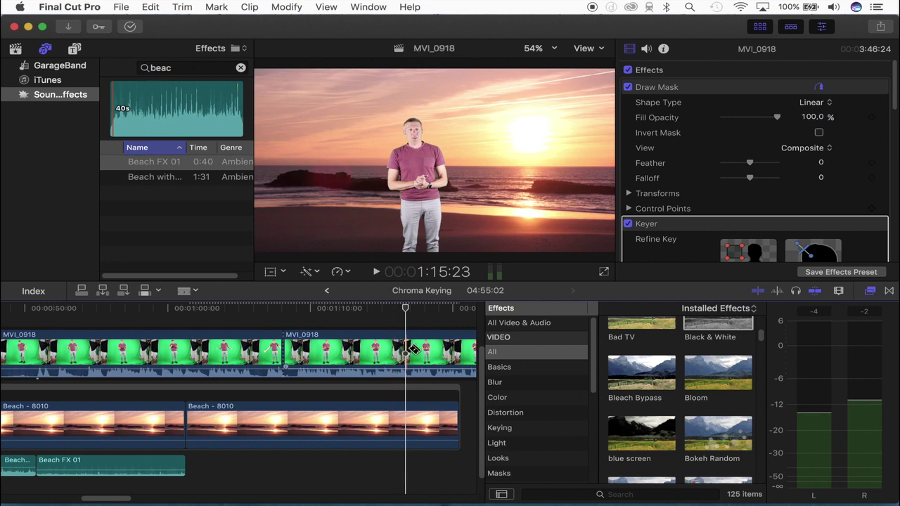
pyautogui.click(407, 349)
pyautogui.press('a')
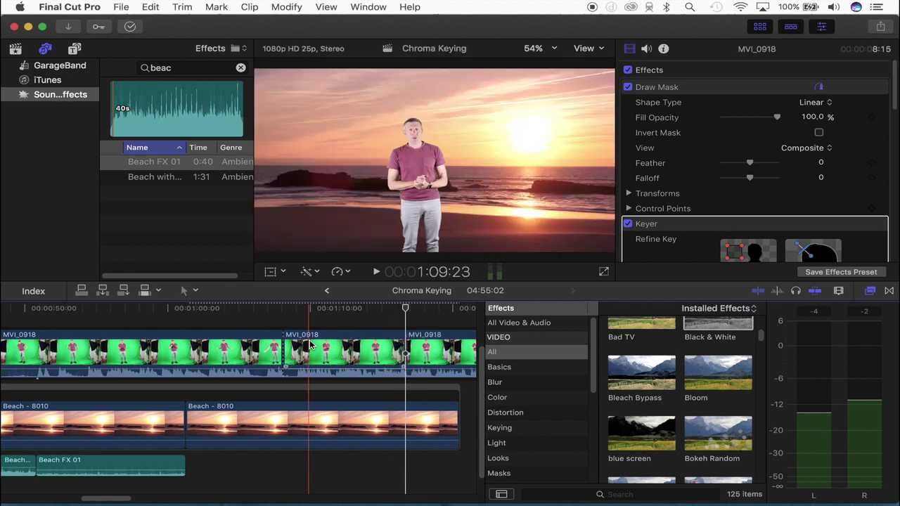
# - Select the MVI_0918 segment between the two cuts and review its Draw Mask, Keyer, Transform and Crop settings
pyautogui.click(310, 347)
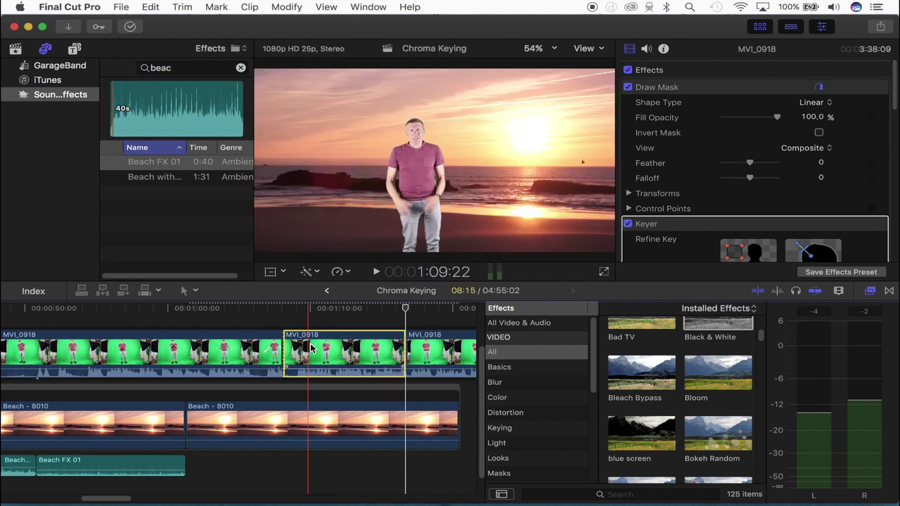
pyautogui.scroll(-5, 661, 149)
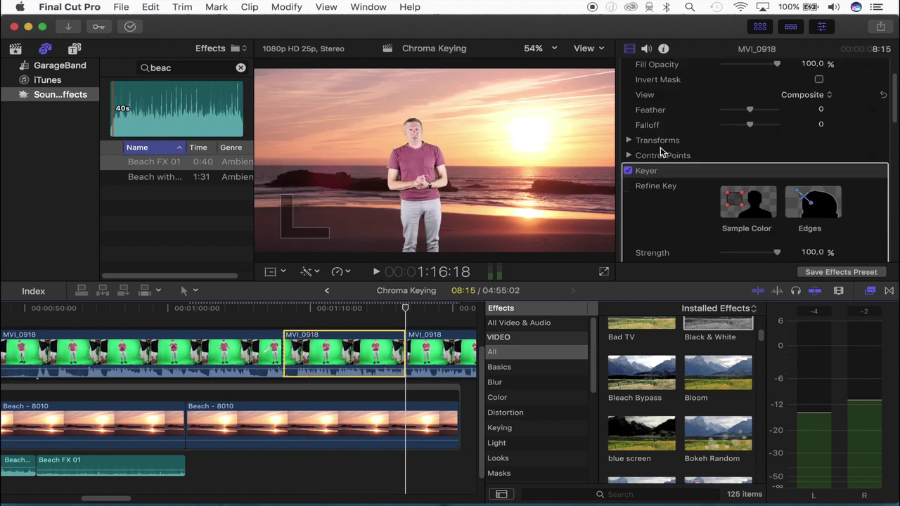
pyautogui.scroll(2, 661, 152)
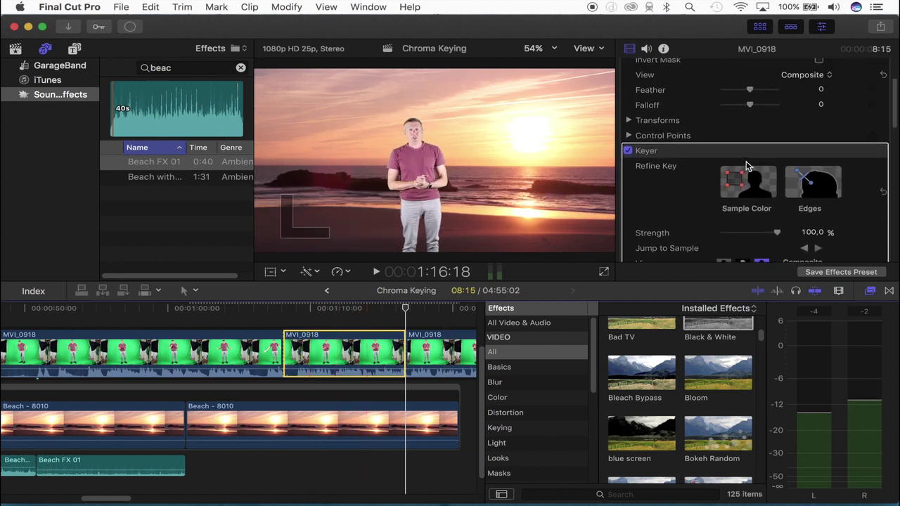
pyautogui.scroll(5, 748, 165)
pyautogui.scroll(-10, 748, 166)
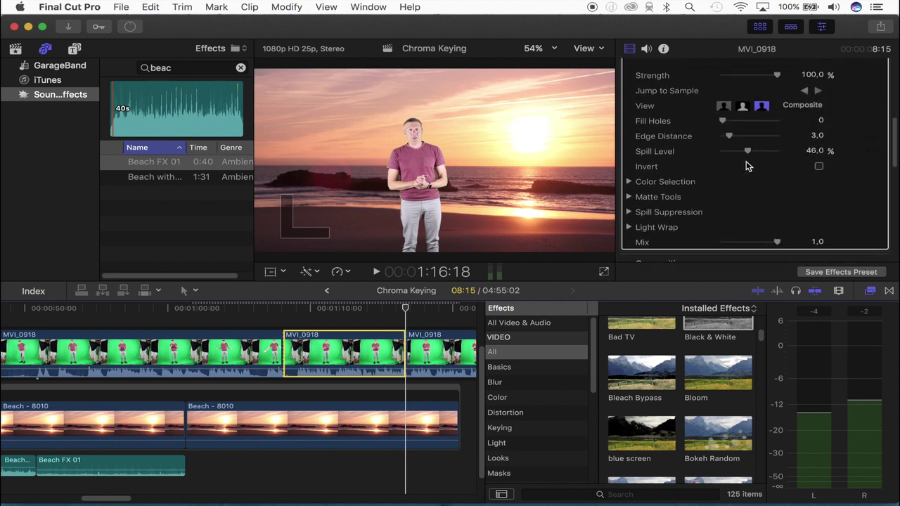
pyautogui.scroll(10, 748, 166)
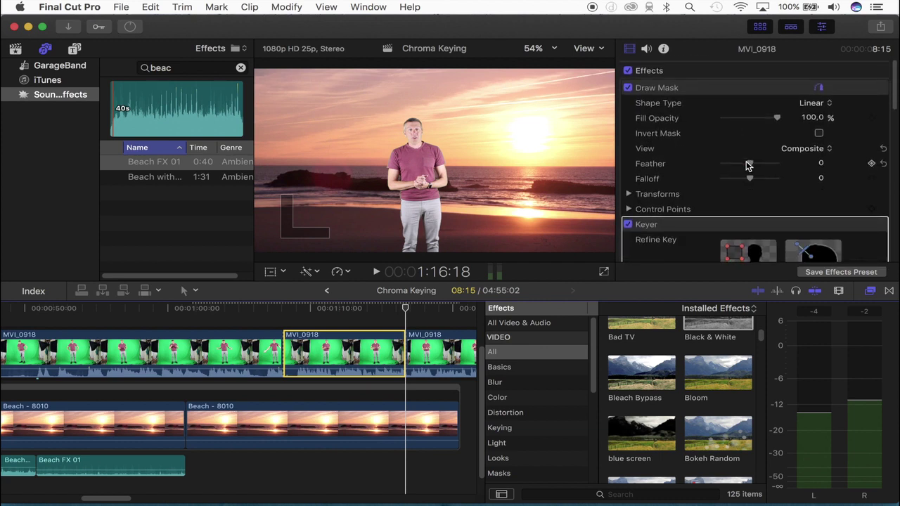
pyautogui.scroll(-1, 720, 171)
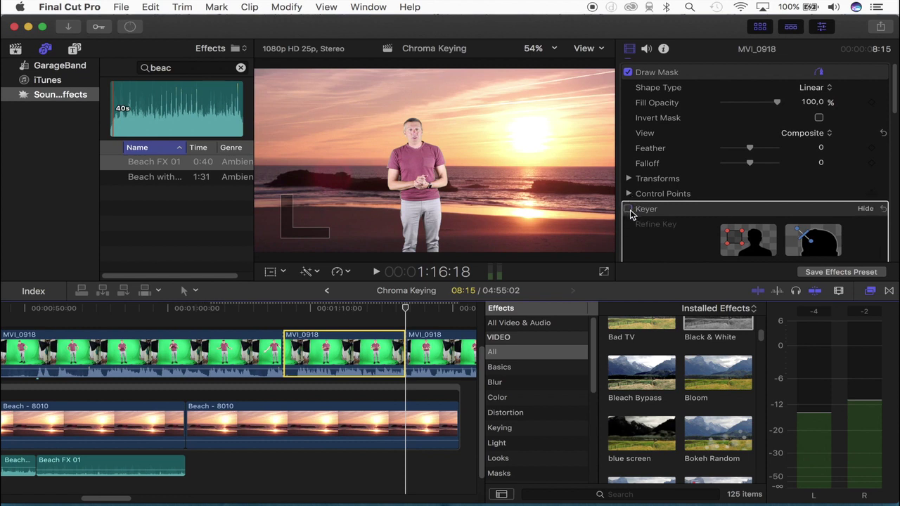
pyautogui.scroll(-10, 630, 211)
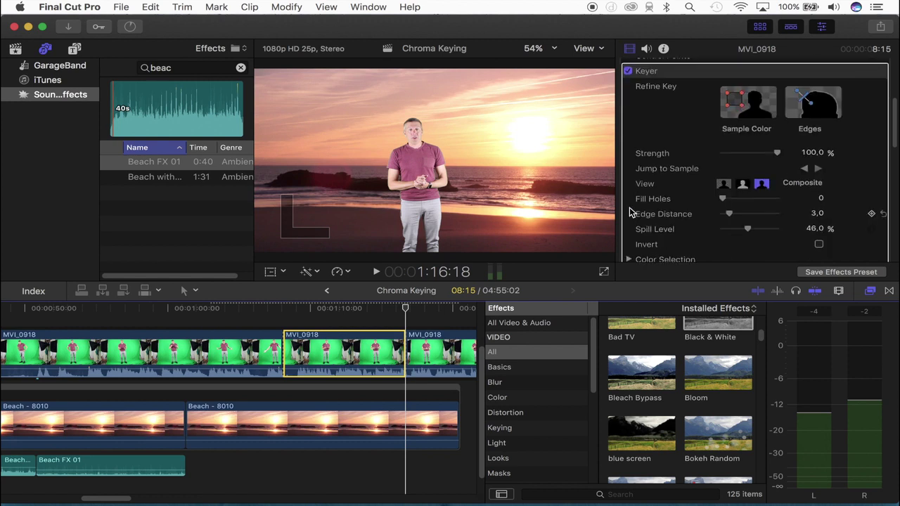
pyautogui.scroll(-5, 630, 207)
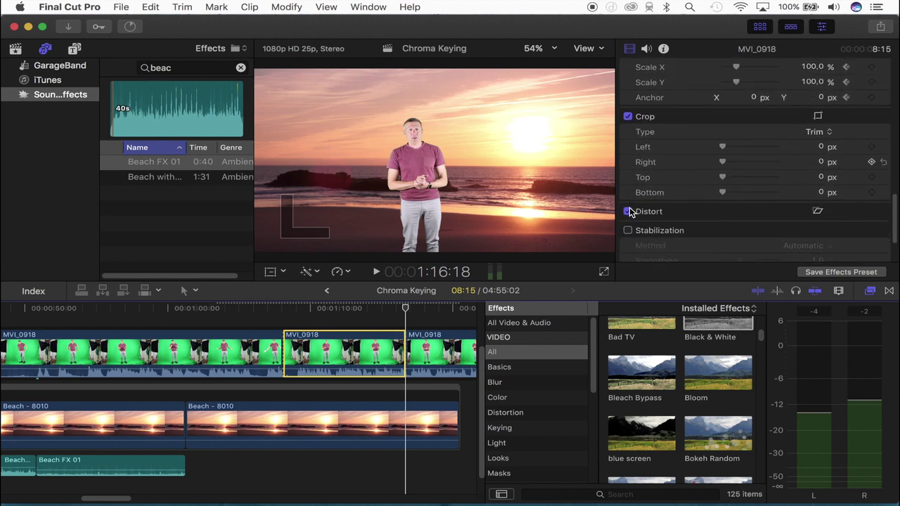
# - At 1:08:24, disable Keyer and Draw Mask on the selected MVI_0918 segment and reset its Transform position to 0 px in X and Y
pyautogui.click(295, 309)
pyautogui.scroll(10, 764, 127)
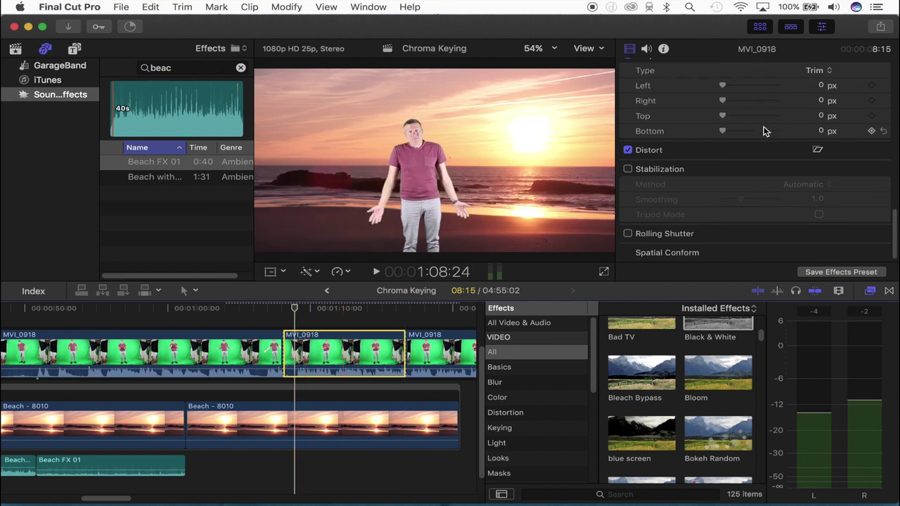
pyautogui.scroll(5, 765, 132)
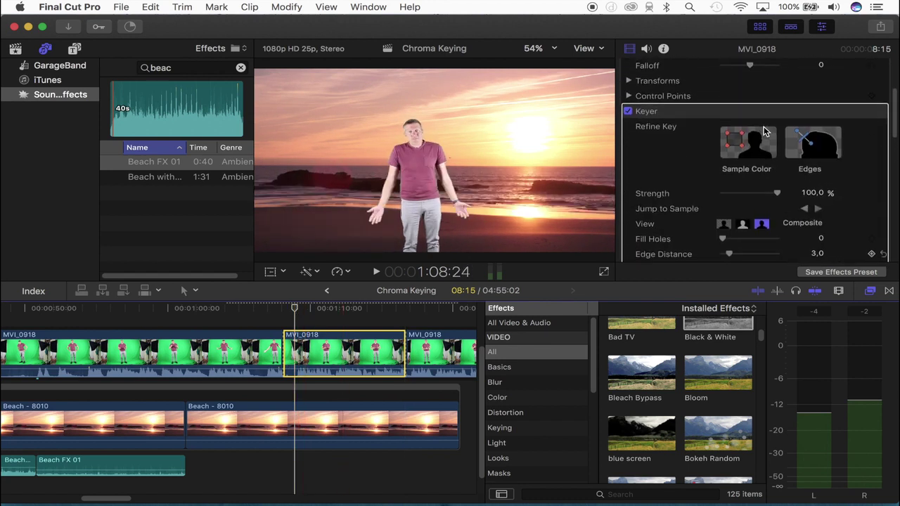
pyautogui.click(629, 112)
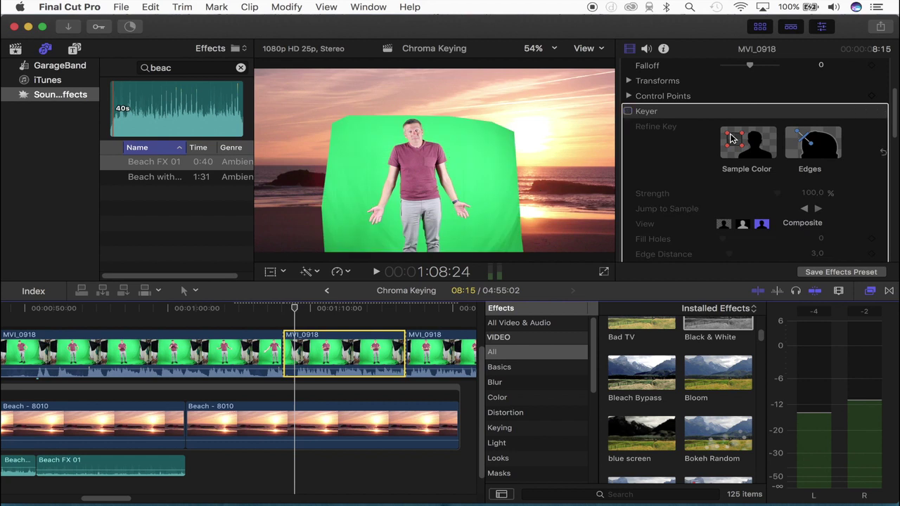
pyautogui.scroll(-10, 730, 140)
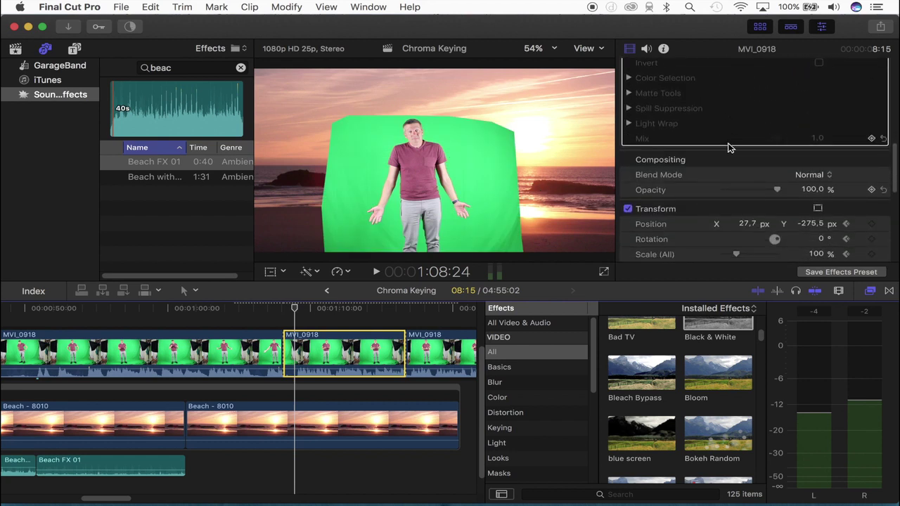
pyautogui.scroll(-3, 728, 183)
pyautogui.scroll(10, 728, 183)
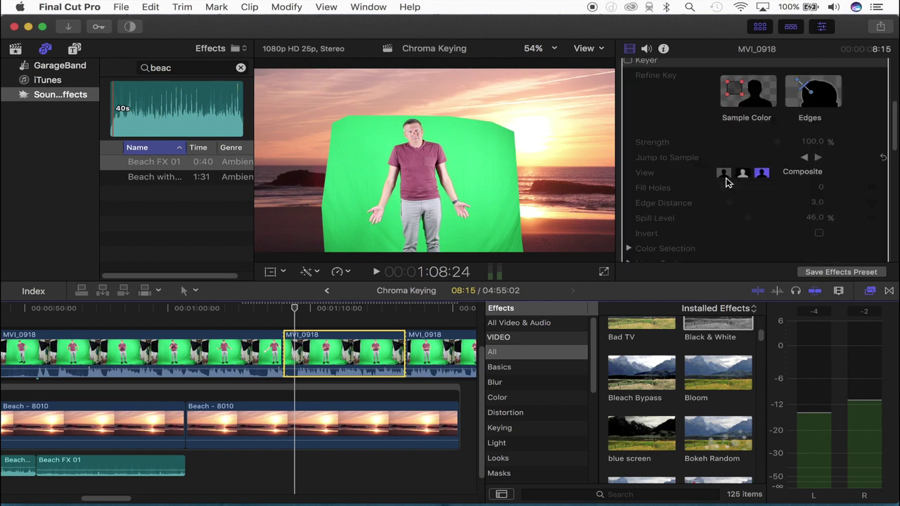
pyautogui.click(628, 87)
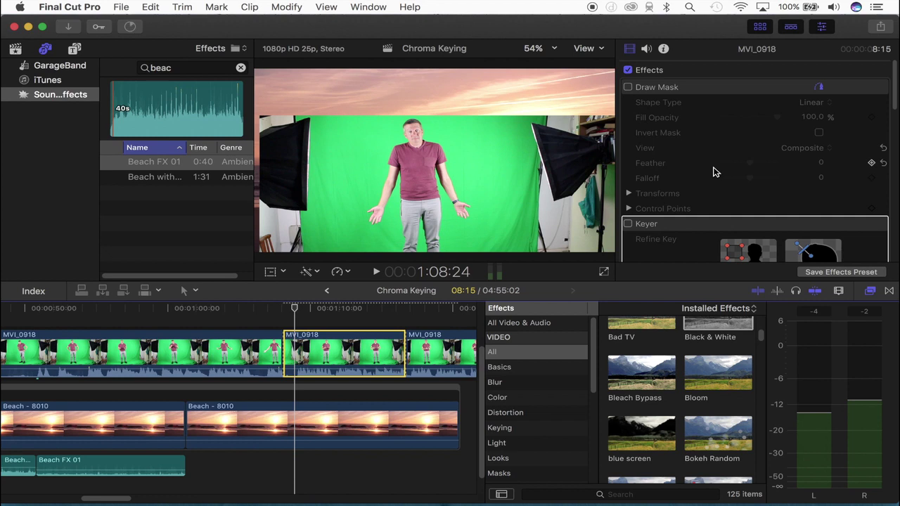
pyautogui.scroll(-10, 714, 172)
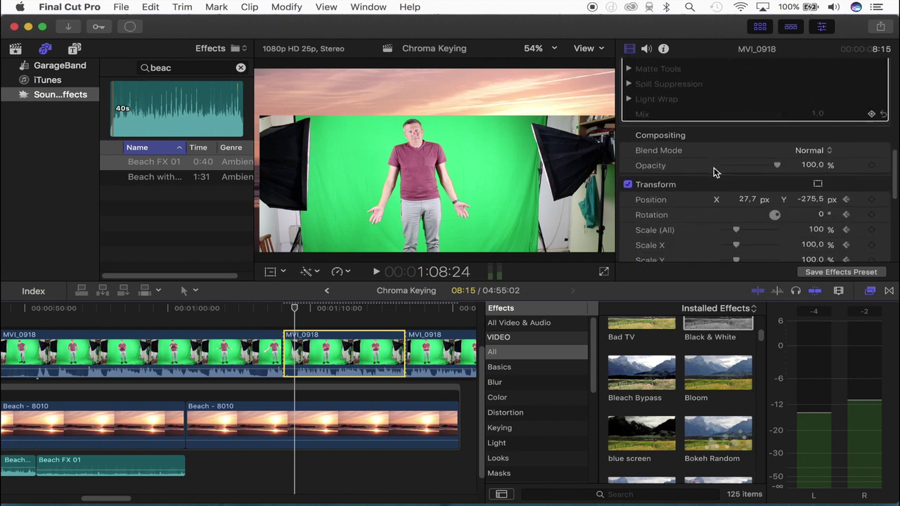
pyautogui.scroll(-2, 714, 167)
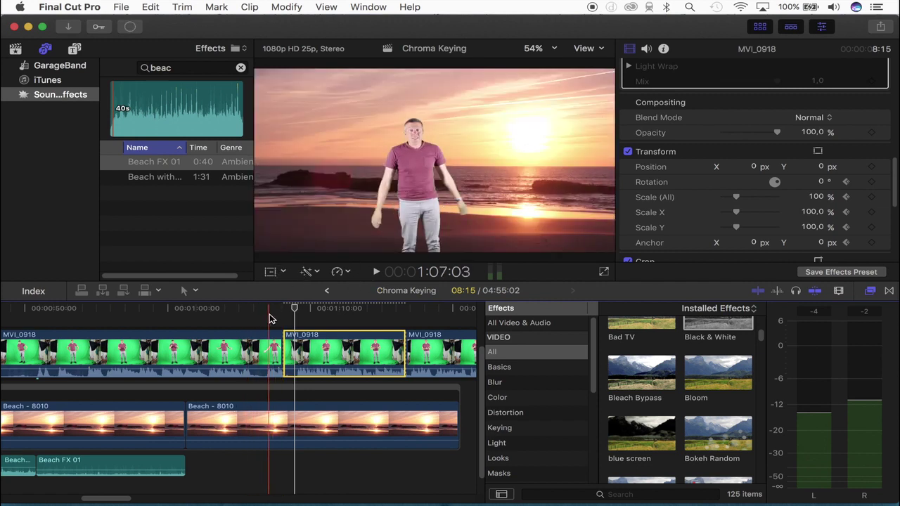
# - Play to the end of the beach background and paste a copy of the last Beach - 8010 clip after it
pyautogui.press('space')
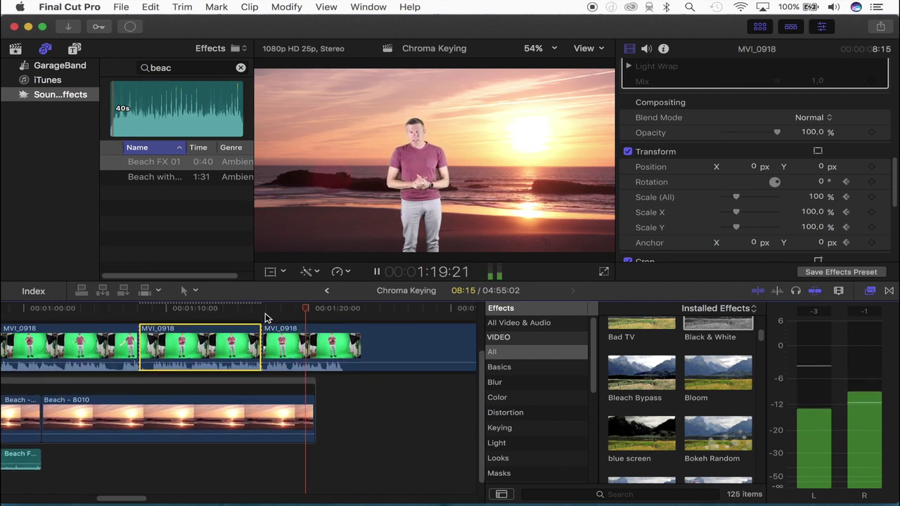
pyautogui.press('space')
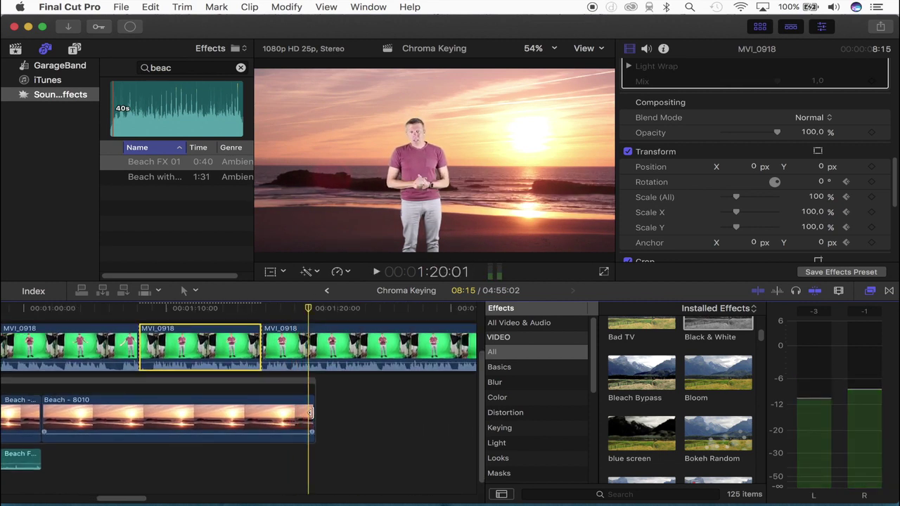
pyautogui.click(293, 417)
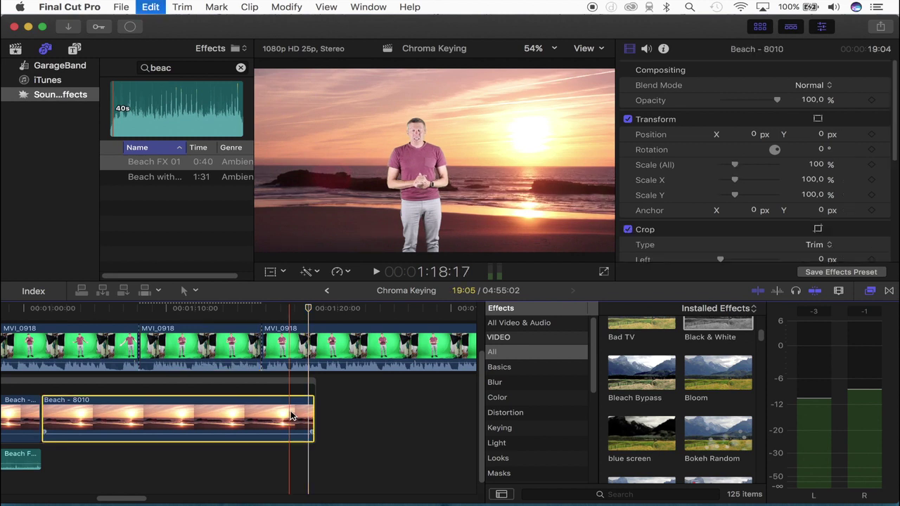
pyautogui.click(315, 413)
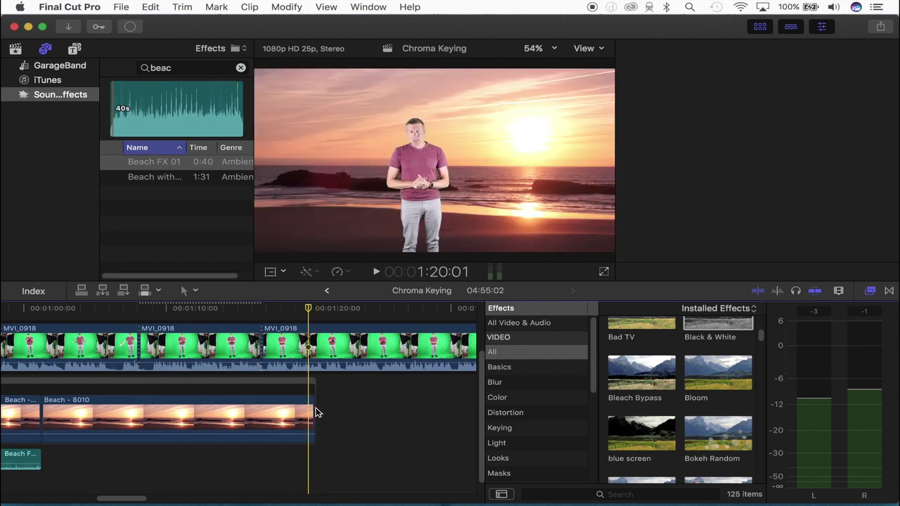
pyautogui.click(308, 307)
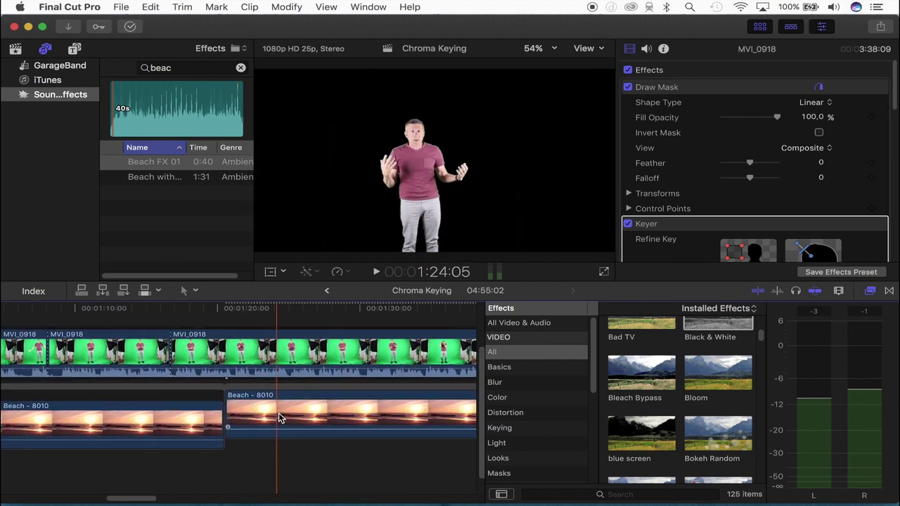
# - Move the pasted Beach - 8010 clip slightly earlier to close the gap at about 1:20:00 and check the join
pyautogui.click(284, 413)
pyautogui.moveTo(284, 412); pyautogui.dragTo(262, 390)
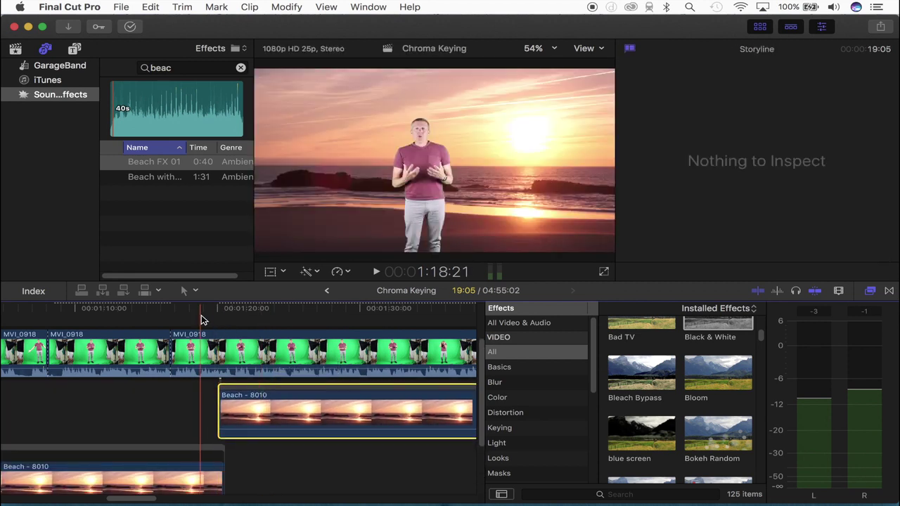
pyautogui.scroll(-3, 201, 320)
pyautogui.hscroll(-1, 201, 320)
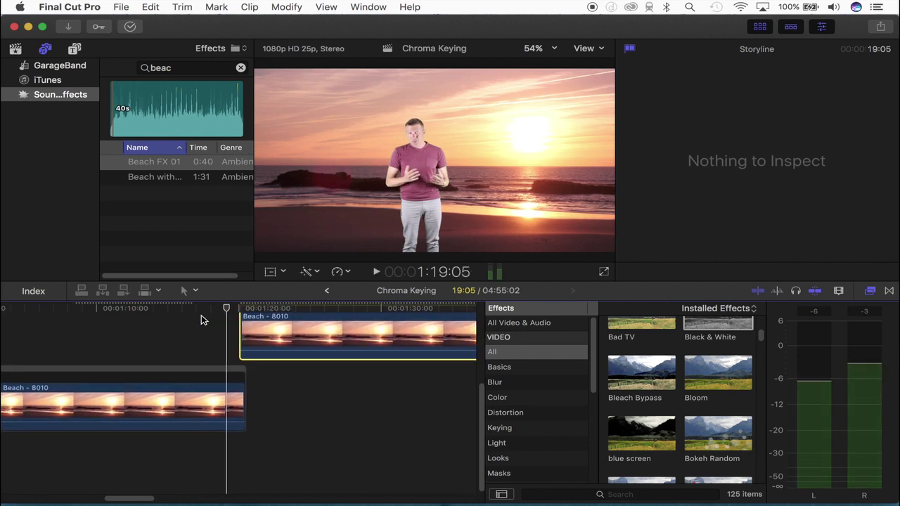
# - Extend the end of the Beach FX 01 audio clip to its full length, past the second beach clip
pyautogui.press('super+minus')
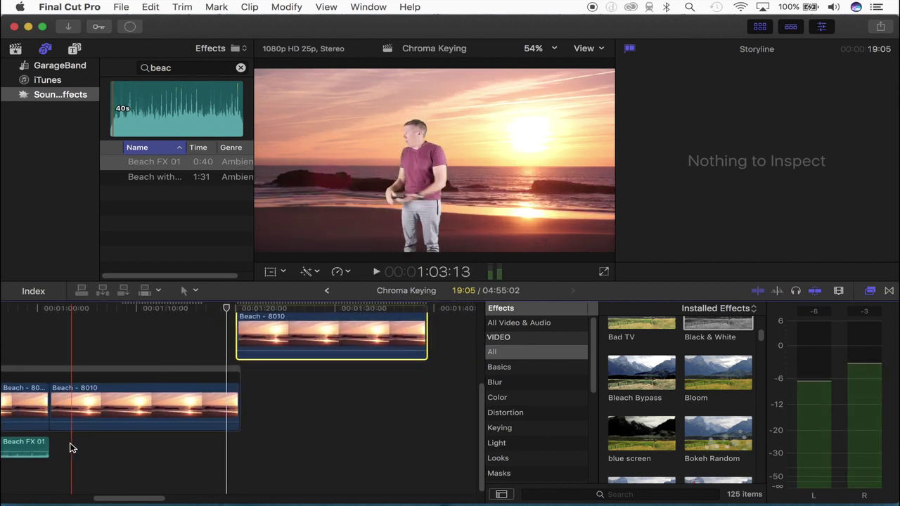
pyautogui.moveTo(49, 443); pyautogui.dragTo(325, 458)
pyautogui.click(238, 441)
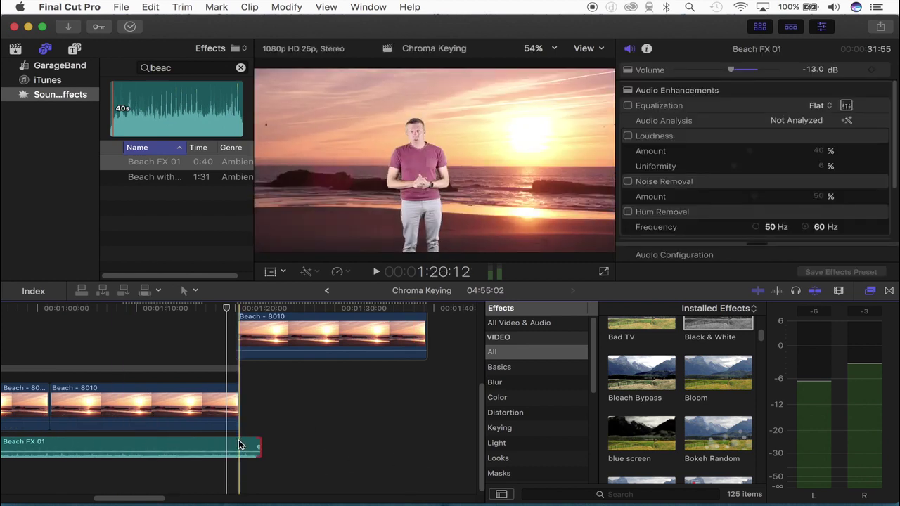
# - Copy the extended Beach FX 01 clip and add the copy directly after it at 1:22:18
pyautogui.hscroll(1, 238, 437)
pyautogui.scroll(1, 239, 437)
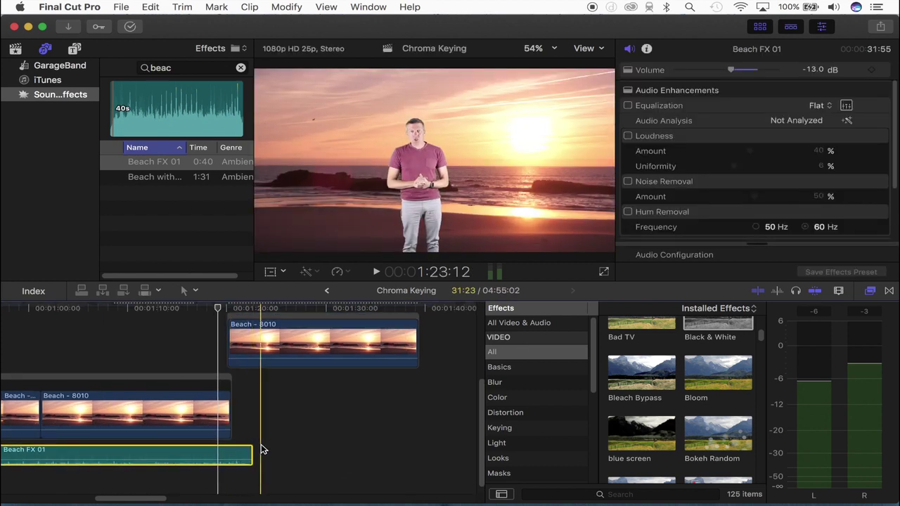
pyautogui.click(249, 434)
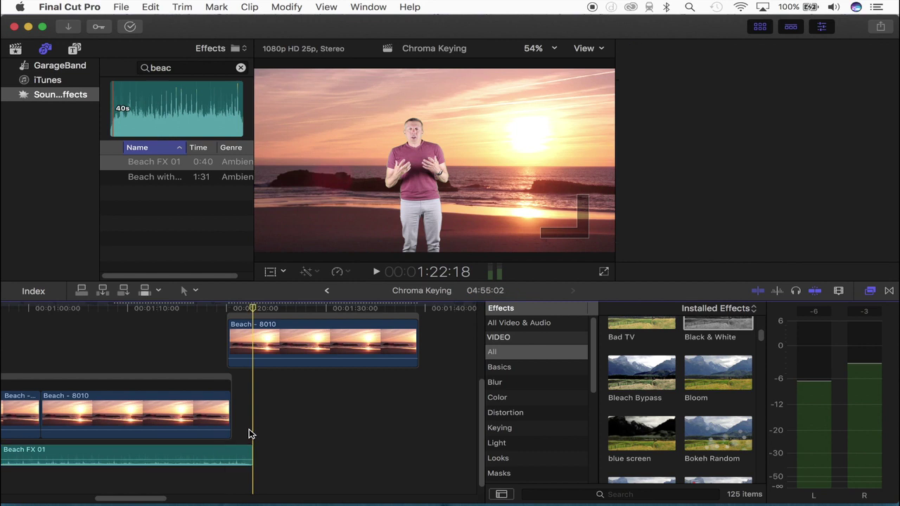
pyautogui.press('q')
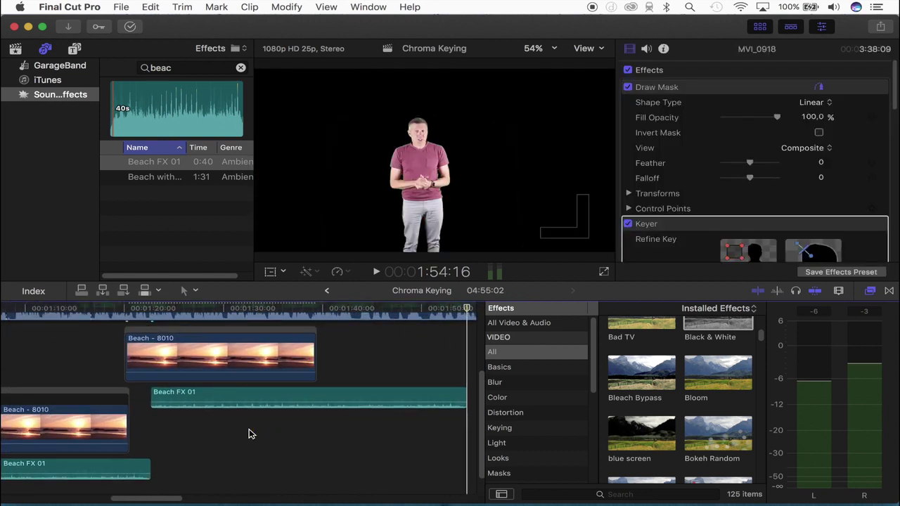
# - Split the new Beach FX 01 clip at the end of the last beach background clip and delete the excess audio
pyautogui.scroll(1, 250, 433)
pyautogui.moveTo(312, 411); pyautogui.dragTo(313, 412)
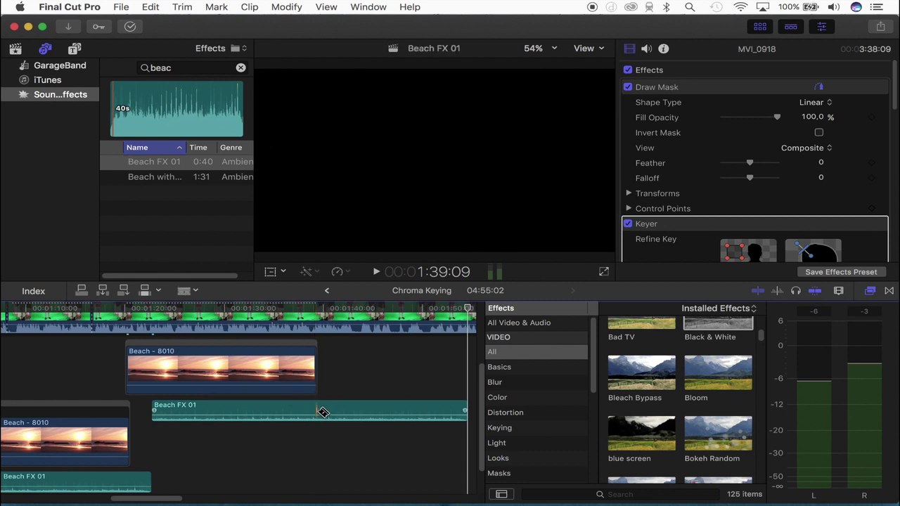
pyautogui.click(321, 413)
pyautogui.scroll(2, 322, 414)
pyautogui.press('a')
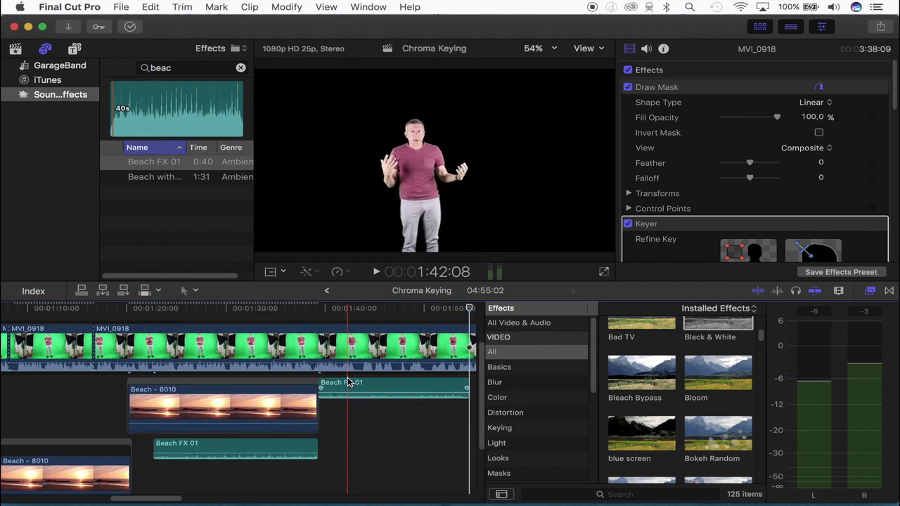
pyautogui.click(350, 384)
pyautogui.press('Delete')
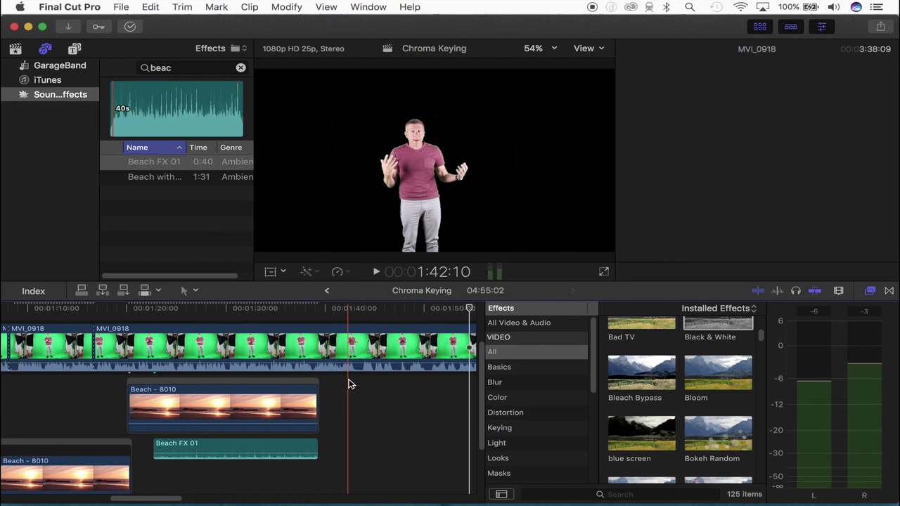
# - Play back the timeline from about 1:15:19 to review the keyed footage over the beach background
pyautogui.click(89, 310)
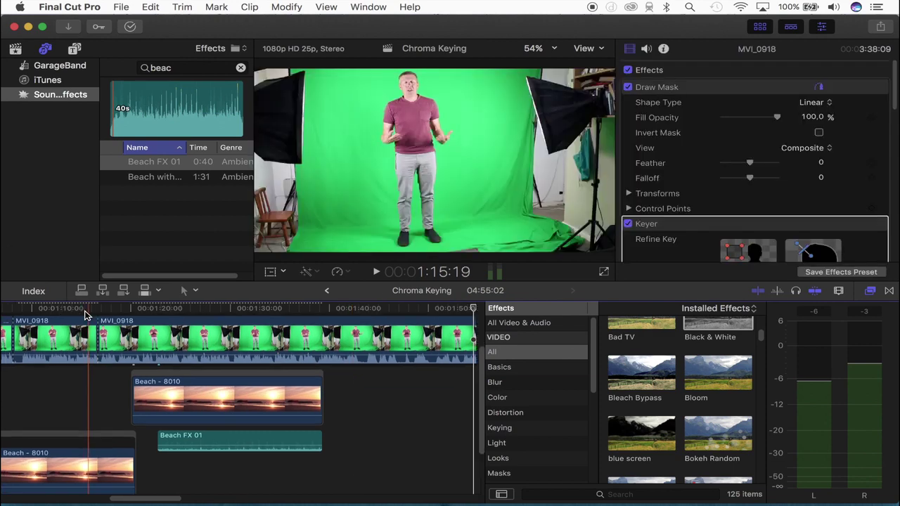
pyautogui.hscroll(-3, 85, 316)
pyautogui.scroll(-2, 84, 316)
pyautogui.scroll(5, 85, 314)
pyautogui.hscroll(1, 84, 313)
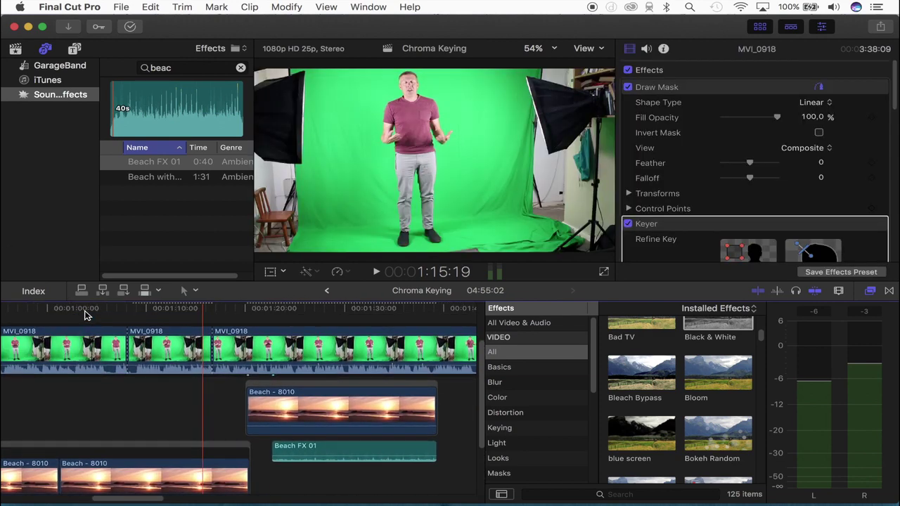
pyautogui.press('space')
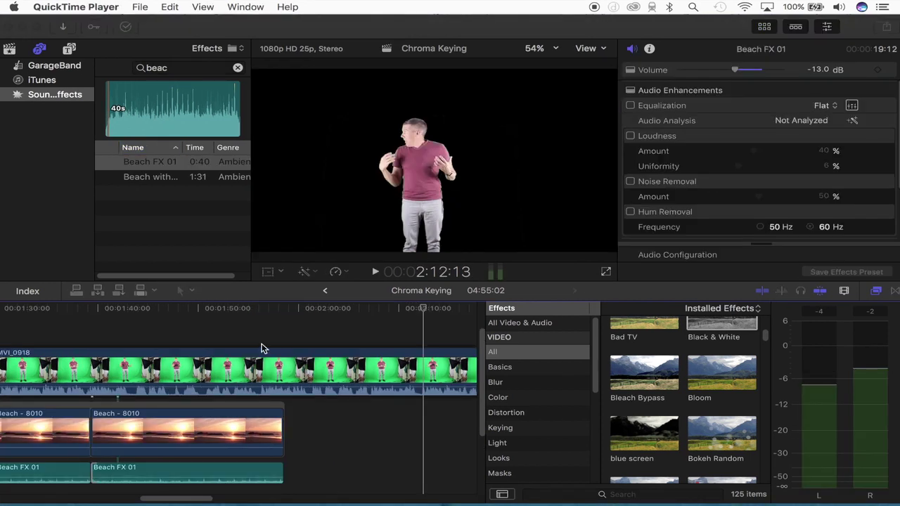
# - Play past the end of the last beach clip and split the MVI_0918 footage there, at about 1:58:14
pyautogui.click(253, 341)
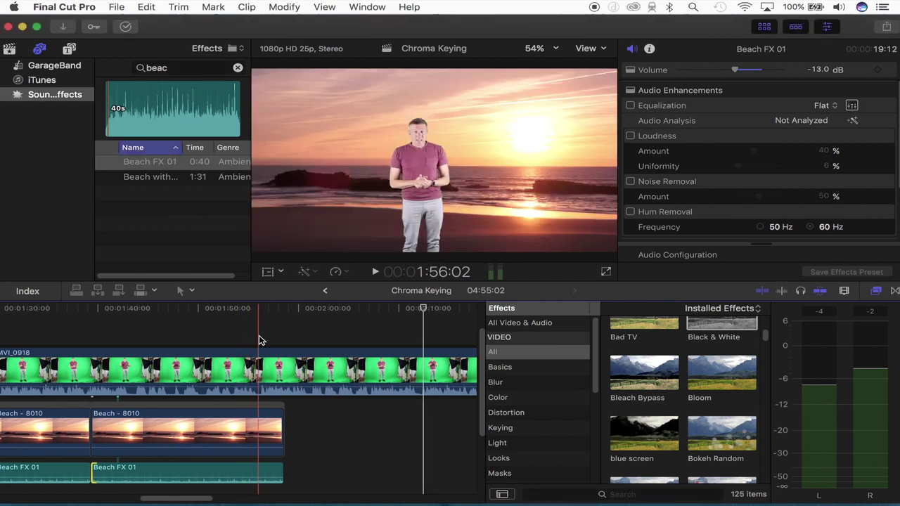
pyautogui.press('space')
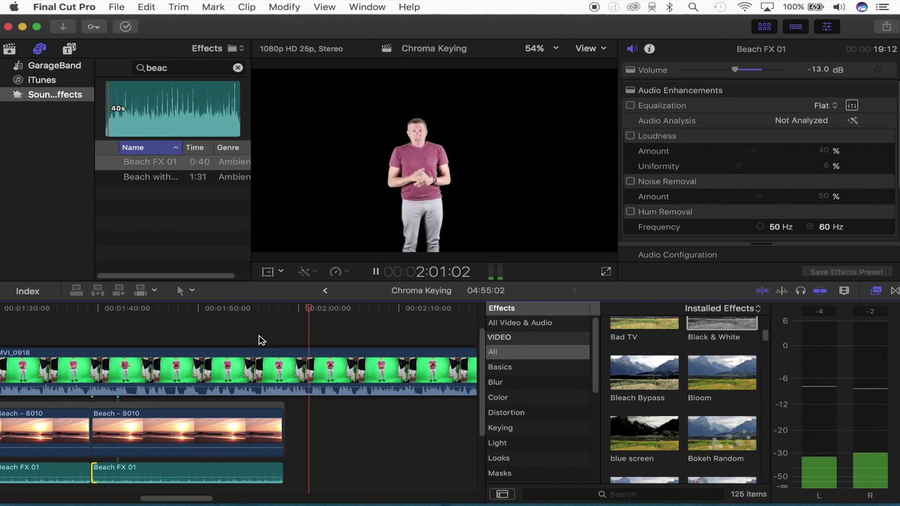
pyautogui.press('space')
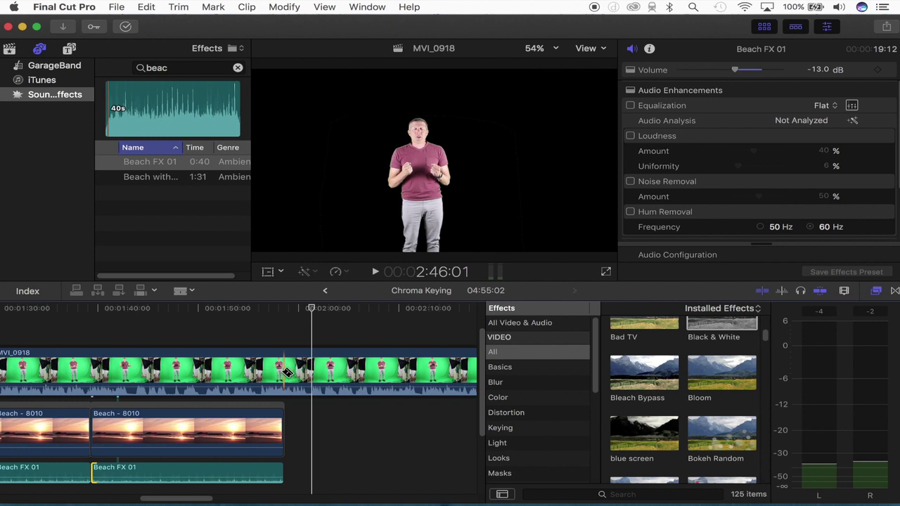
pyautogui.click(287, 373)
pyautogui.press('a')
pyautogui.click(304, 371)
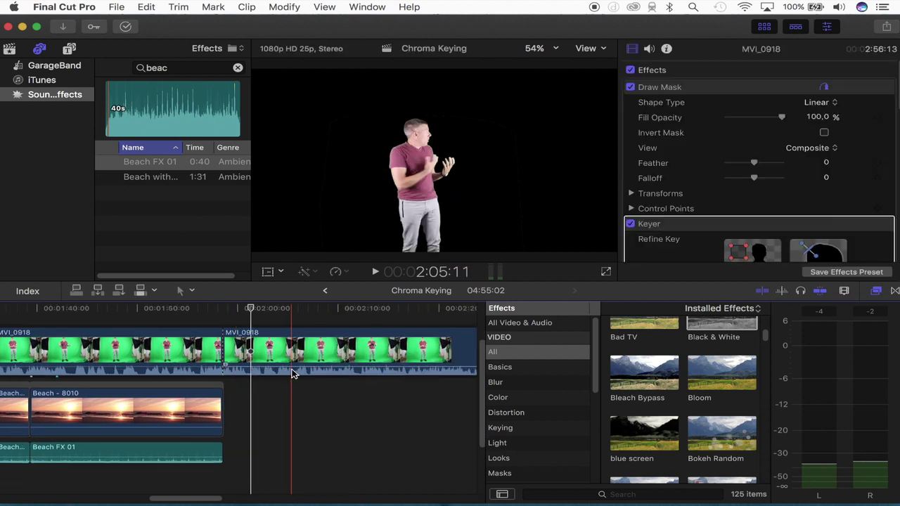
pyautogui.hscroll(5, 296, 373)
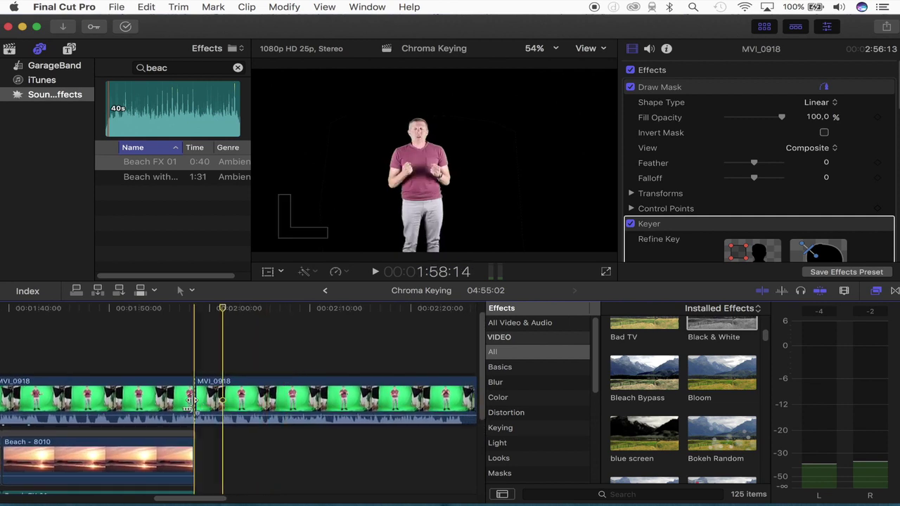
# - Turn off the Keyer, Draw Mask and Transform settings on the MVI_0918 segment following the beach background
pyautogui.click(216, 400)
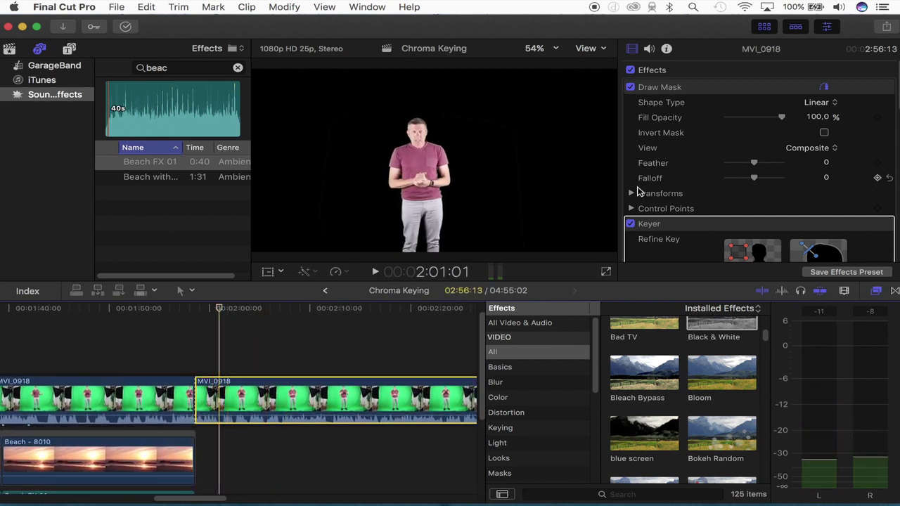
pyautogui.click(630, 224)
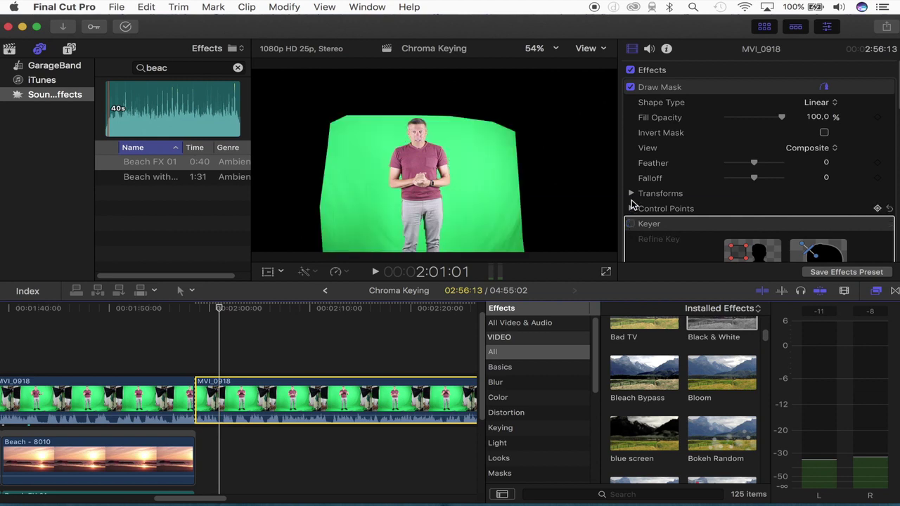
pyautogui.click(630, 87)
pyautogui.scroll(-8, 638, 151)
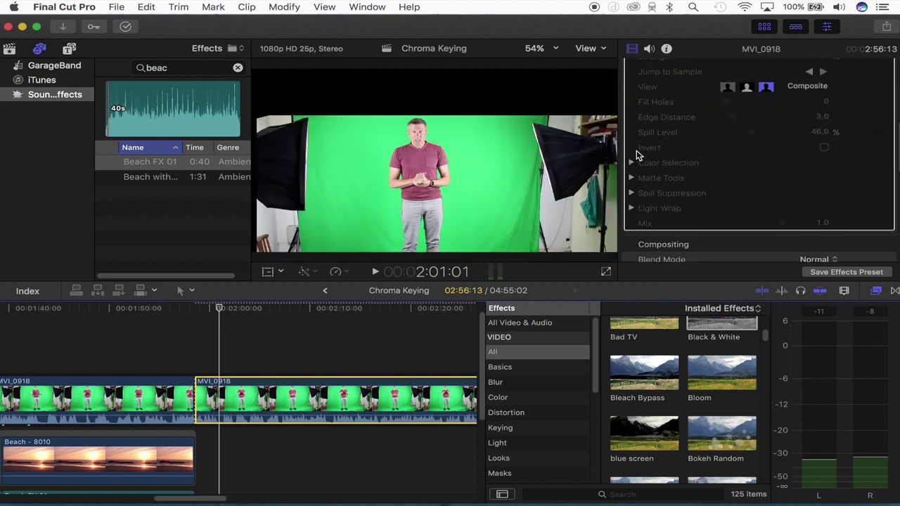
pyautogui.scroll(-1, 636, 154)
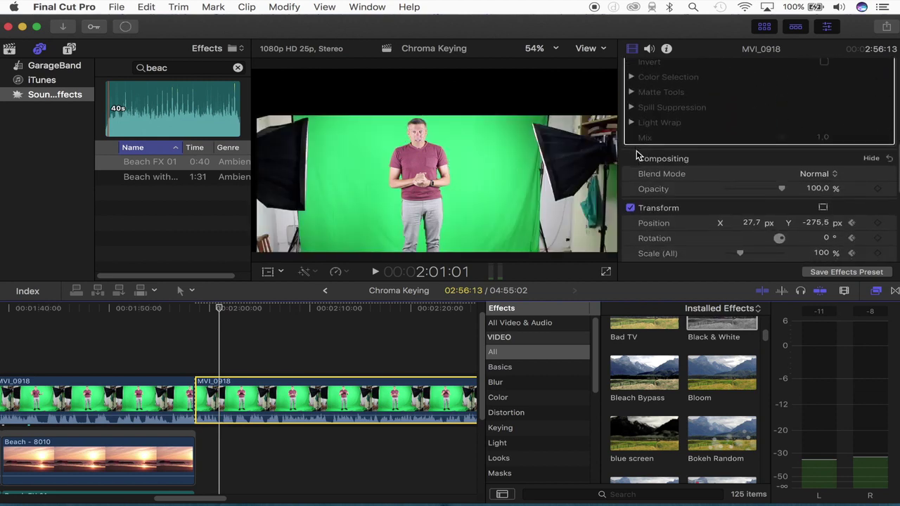
pyautogui.click(630, 209)
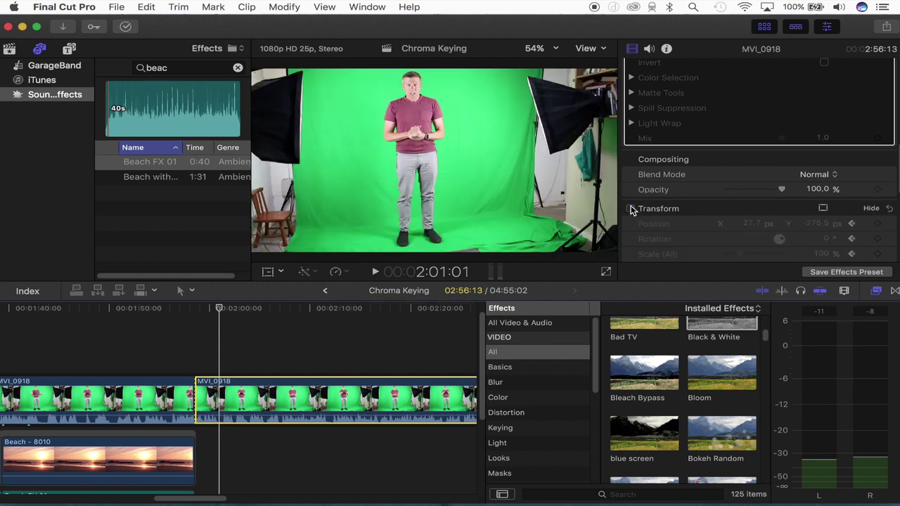
pyautogui.click(631, 208)
pyautogui.click(630, 209)
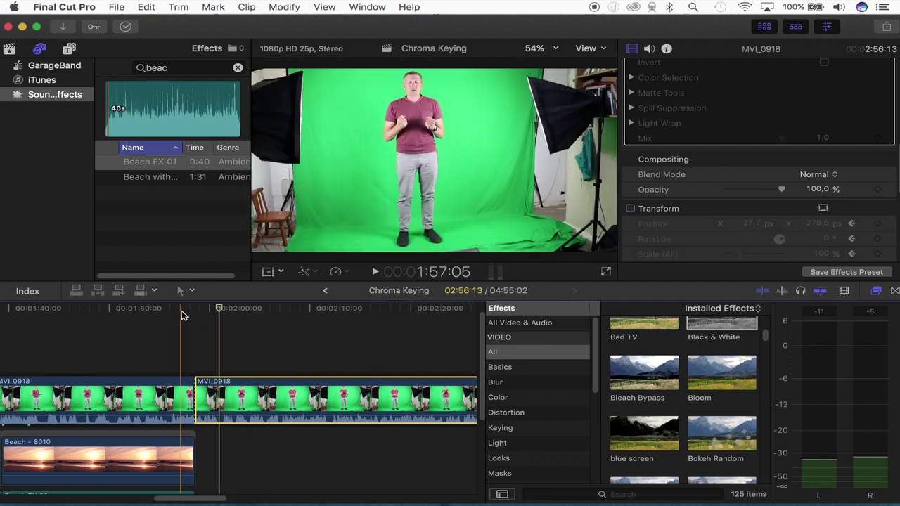
# - Play ahead to about 3:10, switch to Finder, preview Chroma Slide.jpg in Downloads and place it above the footage at about 3:10:00
pyautogui.press('space')
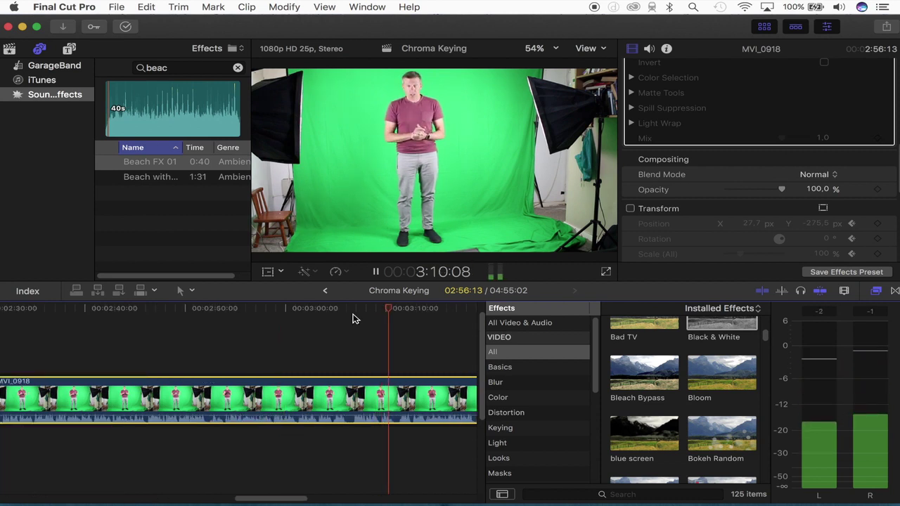
pyautogui.press('space')
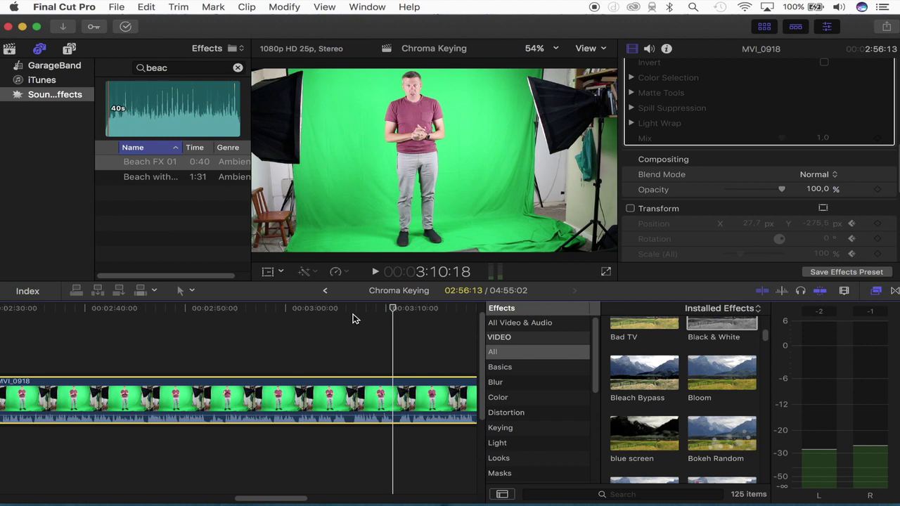
pyautogui.press('super+Tab')
pyautogui.press('super+Tab')
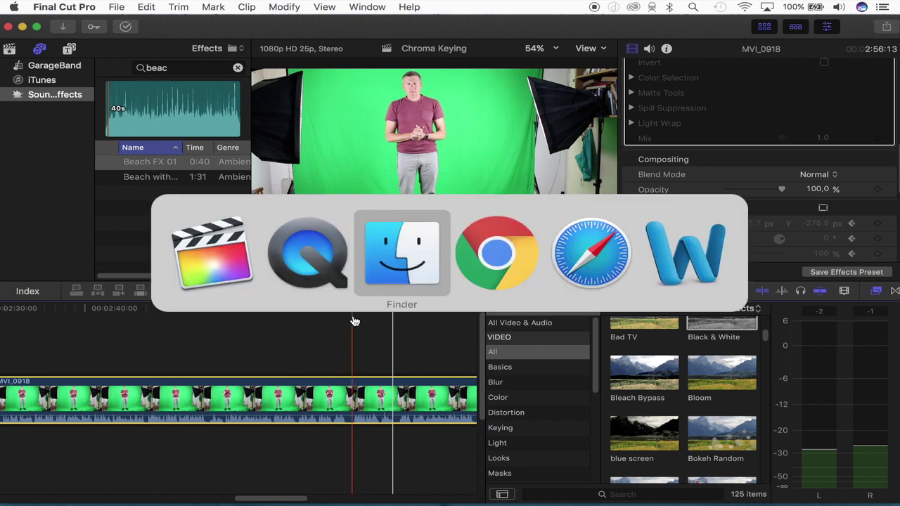
pyautogui.press('super+Tab')
pyautogui.click(565, 200)
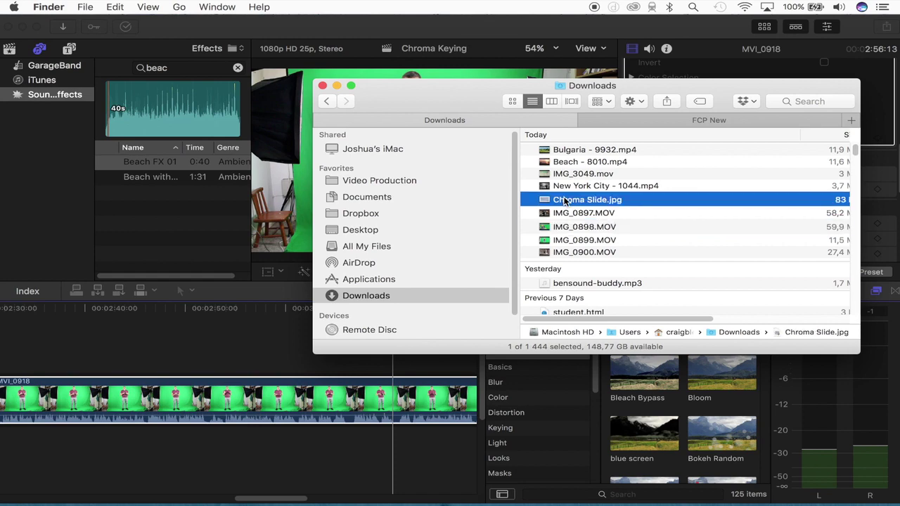
pyautogui.press('Down')
pyautogui.press('Down')
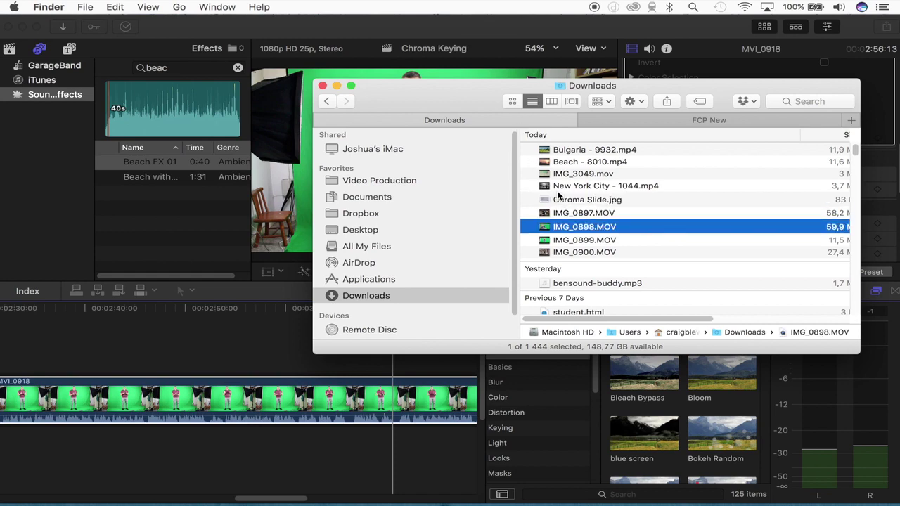
pyautogui.click(565, 200)
pyautogui.press('space')
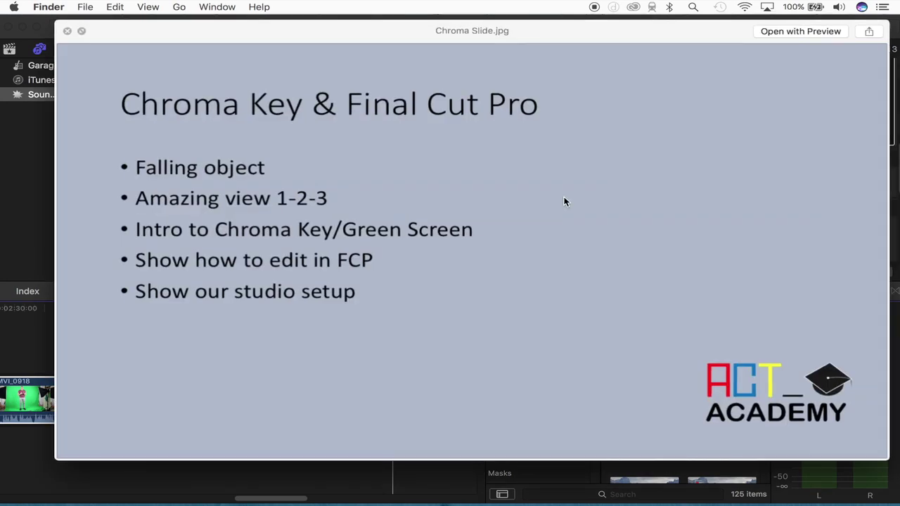
pyautogui.press('space')
pyautogui.moveTo(565, 201); pyautogui.dragTo(404, 349)
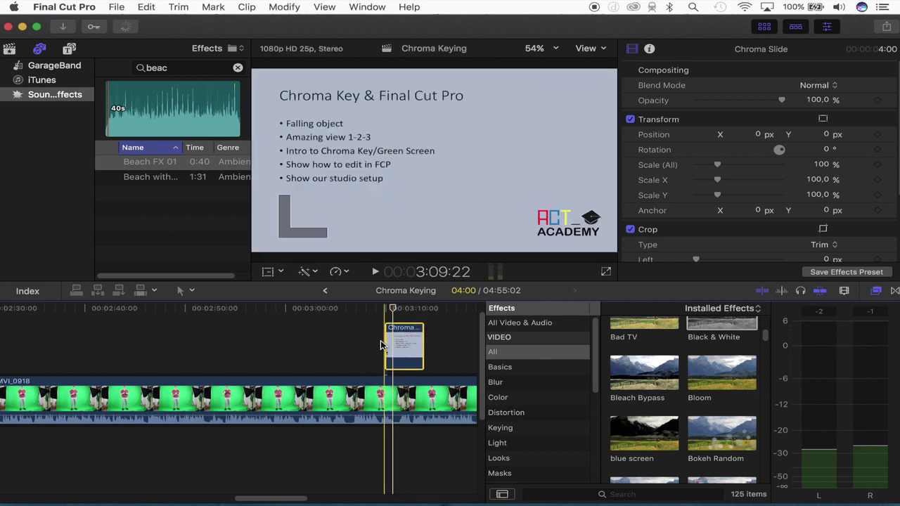
# - Extend the end of the Chroma Slide clip to a duration of 15:28 while checking playback against the footage
pyautogui.press('space')
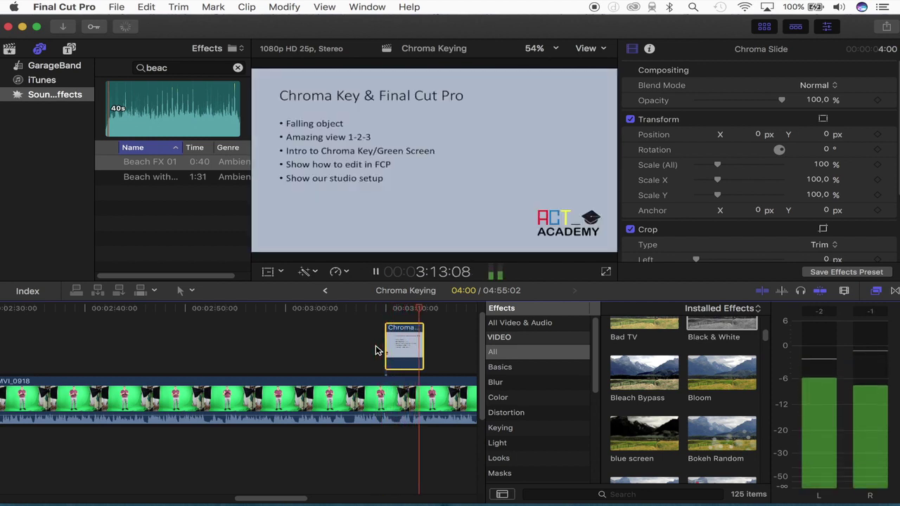
pyautogui.click(424, 349)
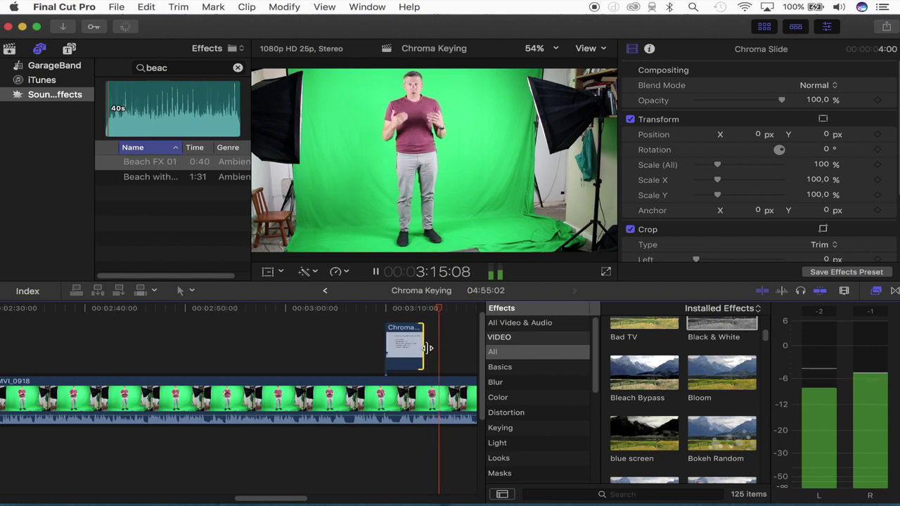
pyautogui.moveTo(424, 348); pyautogui.dragTo(475, 365)
pyautogui.hscroll(3, 391, 365)
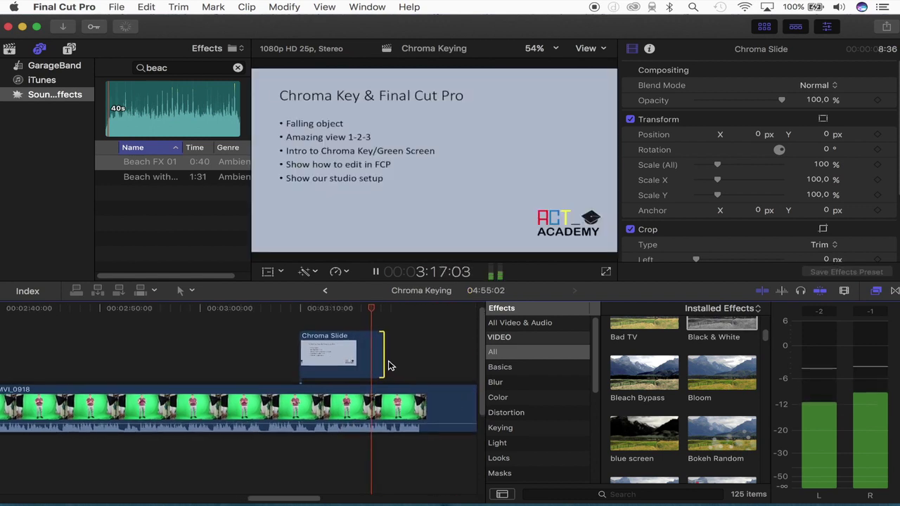
pyautogui.hscroll(2, 391, 366)
pyautogui.moveTo(369, 361); pyautogui.dragTo(434, 363)
pyautogui.press('super+minus')
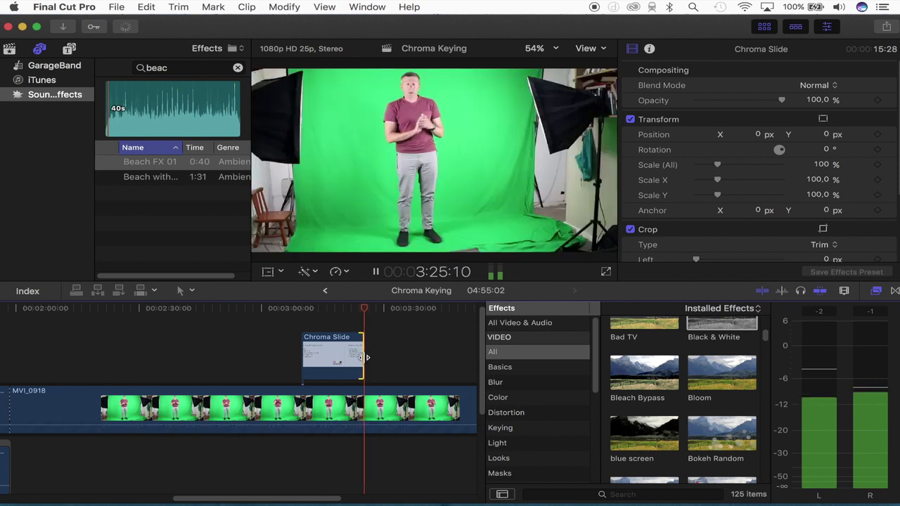
pyautogui.press('space')
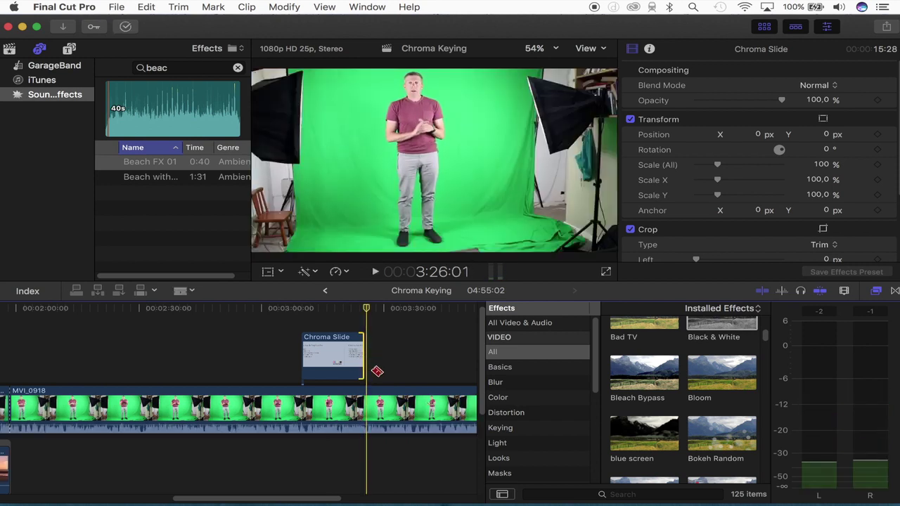
# - Split the MVI_0918 footage beneath the Chroma Slide clip at about 3:16:16 and again at the slide's end
pyautogui.press('super+equal')
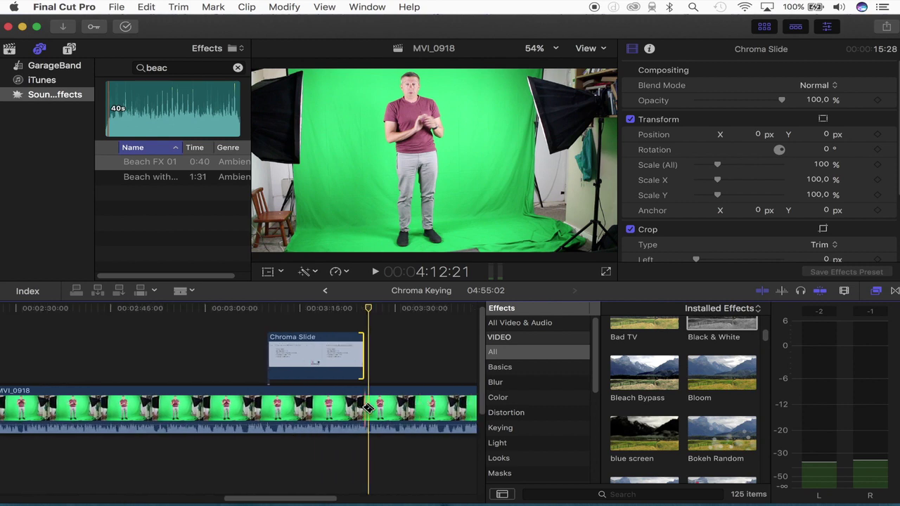
pyautogui.press('super+equal')
pyautogui.press('super+equal')
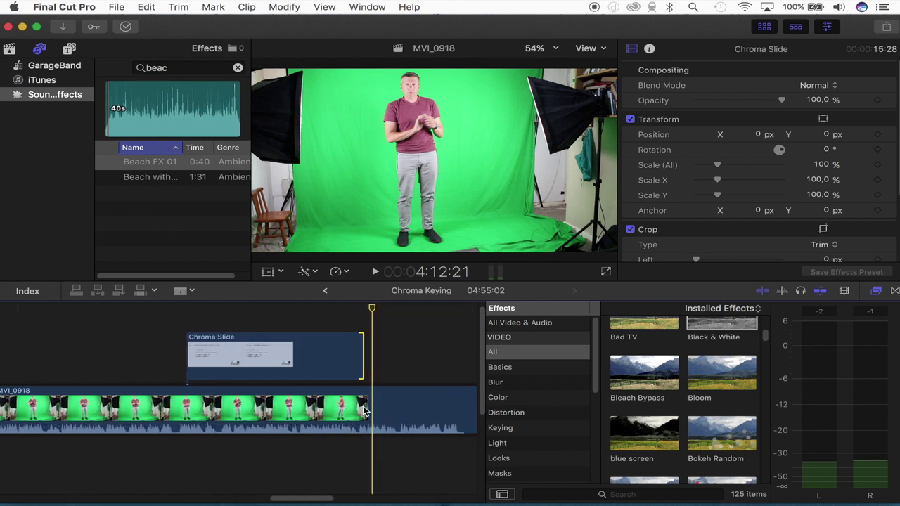
pyautogui.press('super+equal')
pyautogui.press('space')
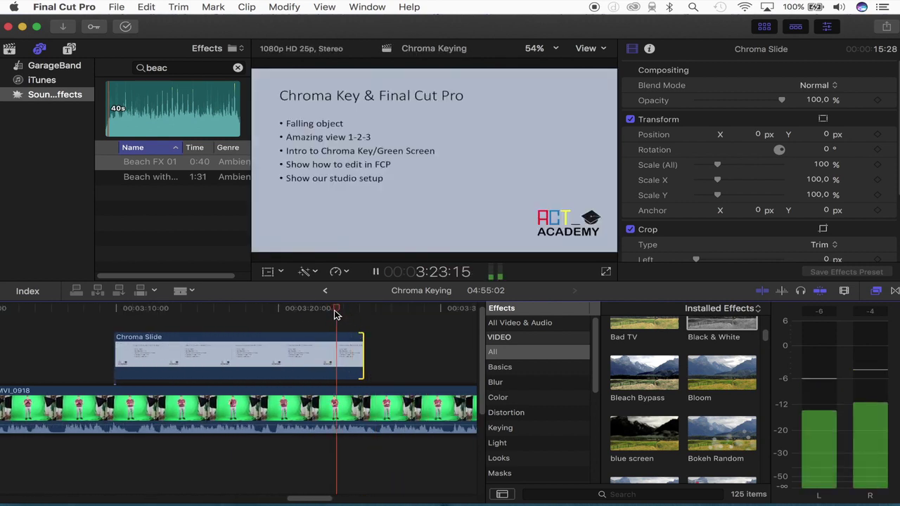
pyautogui.press('space')
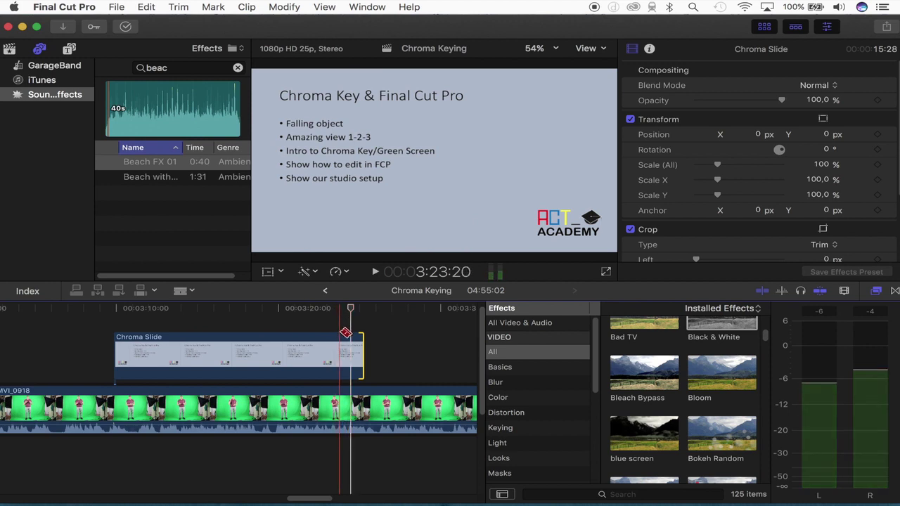
pyautogui.click(225, 410)
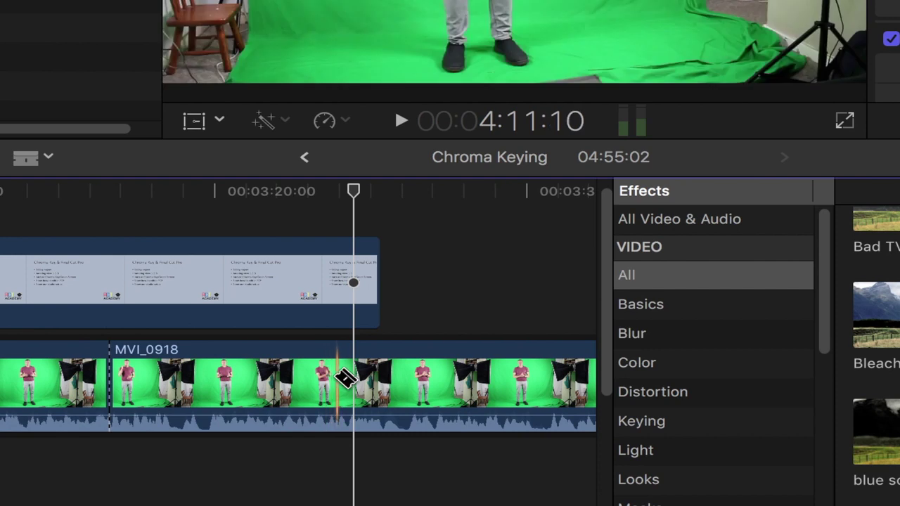
pyautogui.click(380, 384)
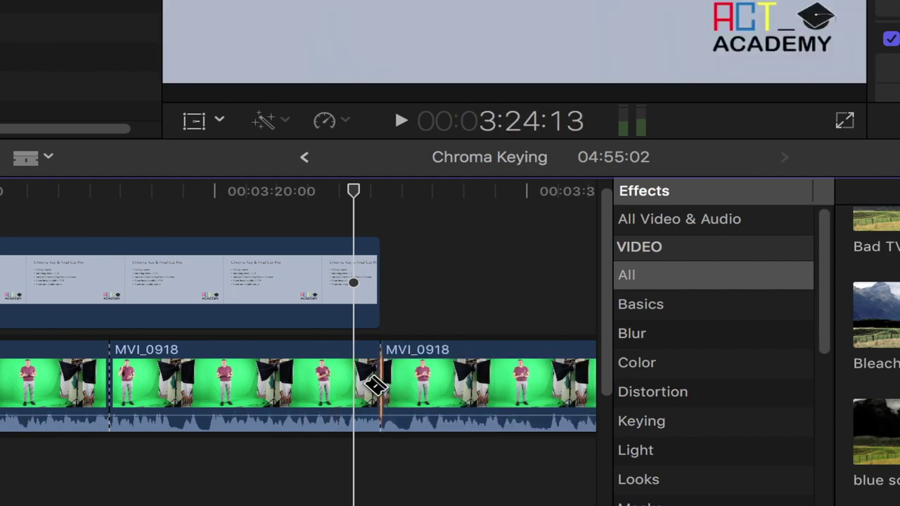
# - Try deleting the split MVI_0918 segment beneath the Chroma Slide clip and undo the deletion
pyautogui.press('a')
pyautogui.click(285, 386)
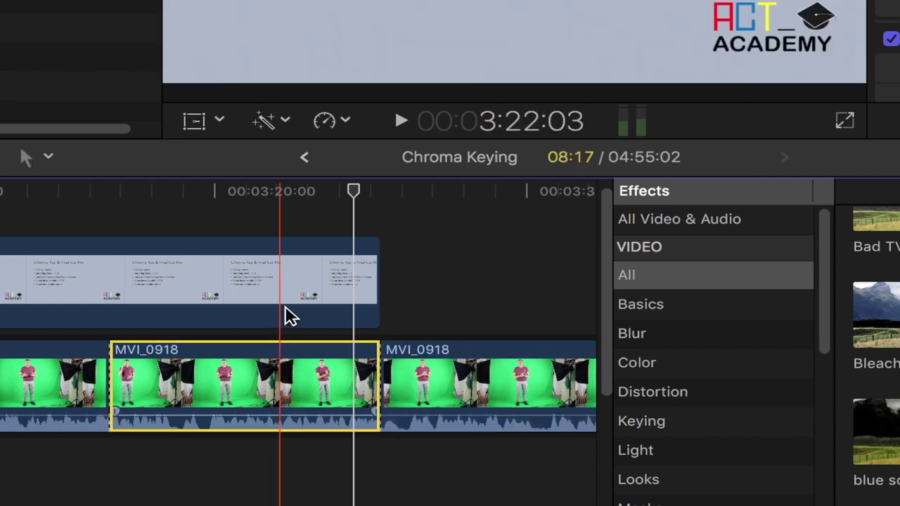
pyautogui.moveTo(290, 317); pyautogui.dragTo(281, 408)
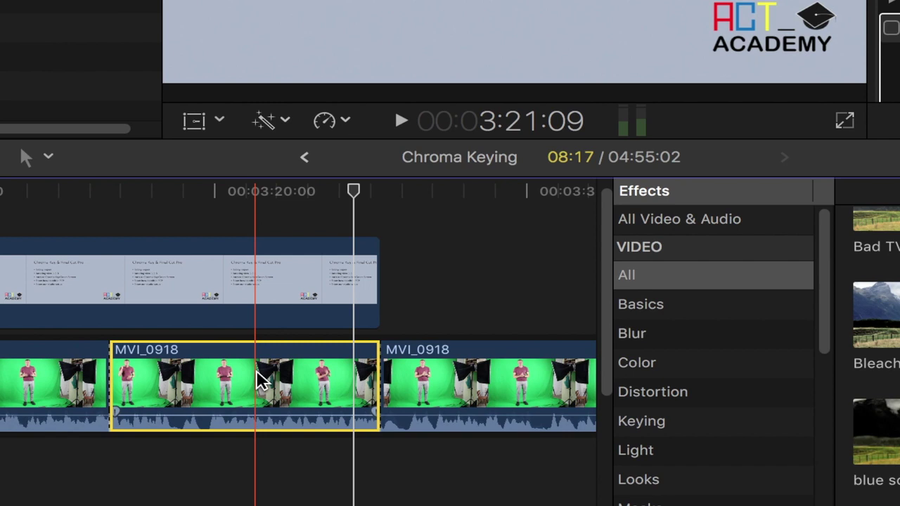
pyautogui.moveTo(253, 387); pyautogui.dragTo(243, 403)
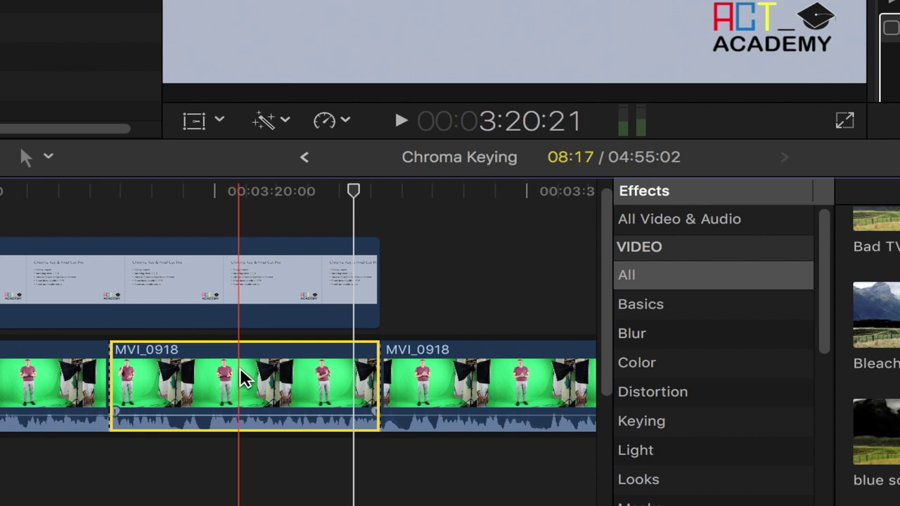
pyautogui.press('Delete')
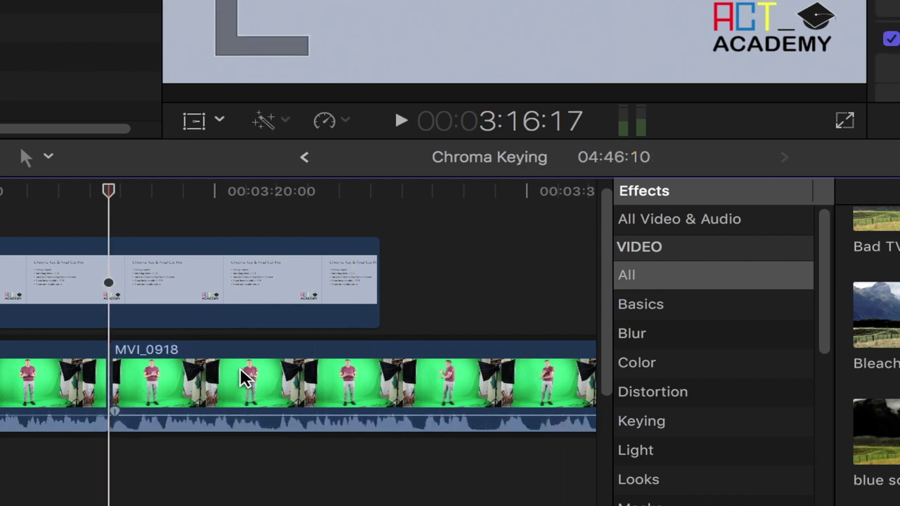
pyautogui.press('super+z')
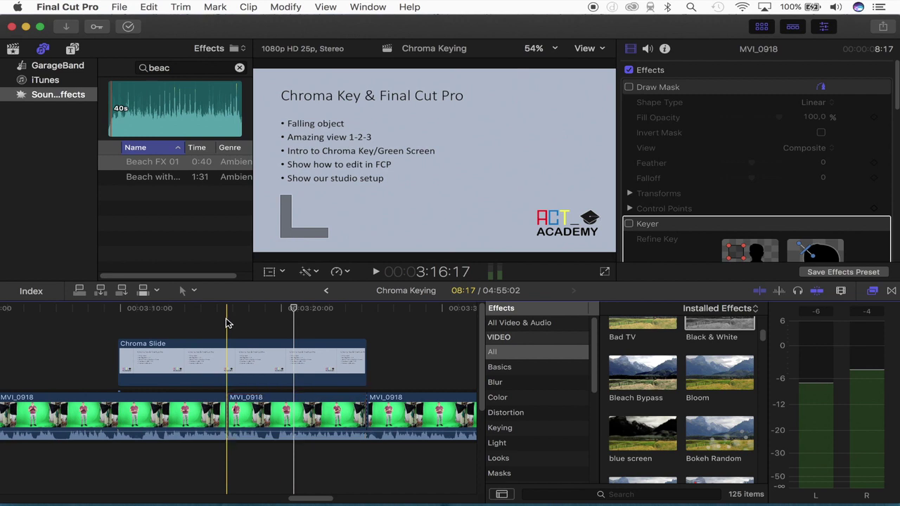
# - Place a copy of the split MVI_0918 segment above the Chroma Slide clip, aligned with the original segment at 3:16:17
pyautogui.click(227, 322)
pyautogui.press('Down')
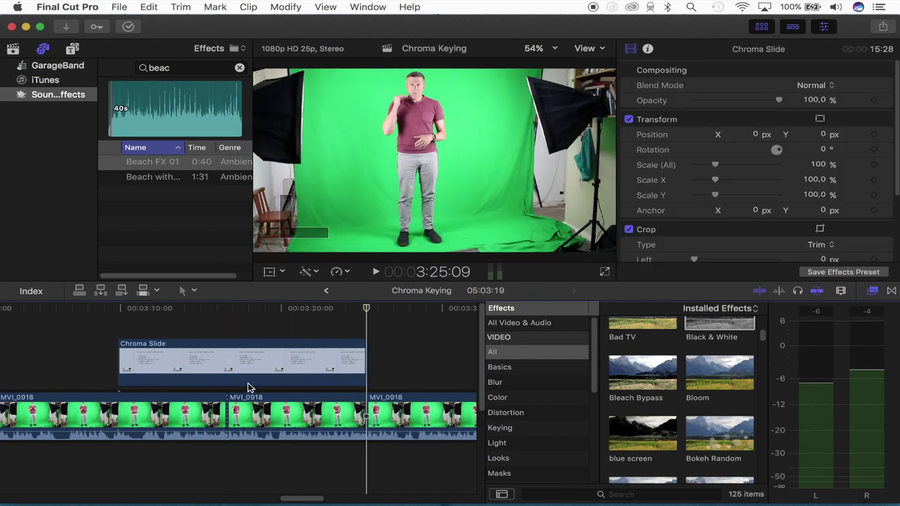
pyautogui.moveTo(250, 395); pyautogui.dragTo(296, 353)
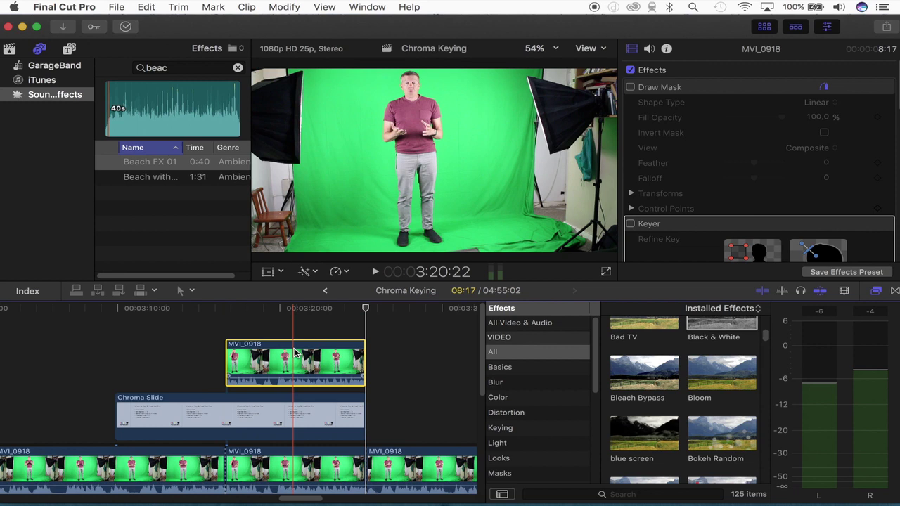
# - Replace the original MVI_0918 segment beneath the slide with a gap, keeping the following footage in place
pyautogui.scroll(-3, 295, 353)
pyautogui.hscroll(-1, 295, 353)
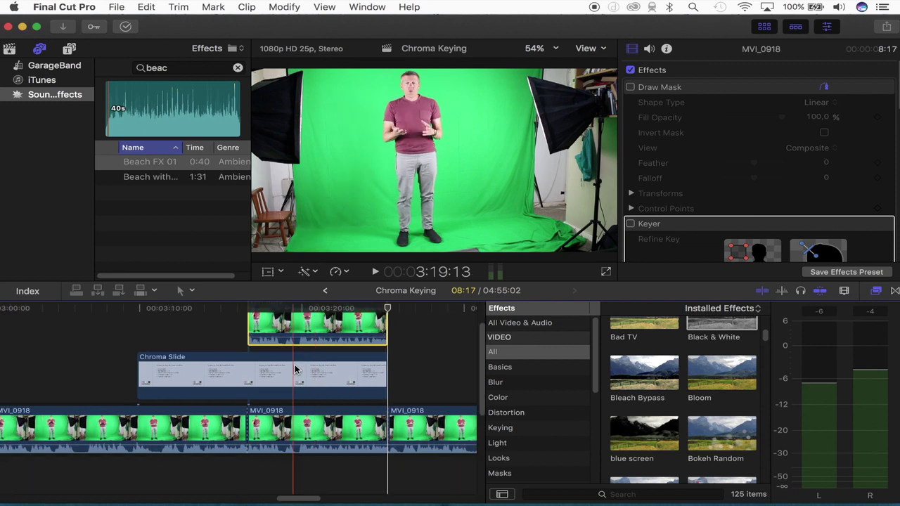
pyautogui.click(279, 425)
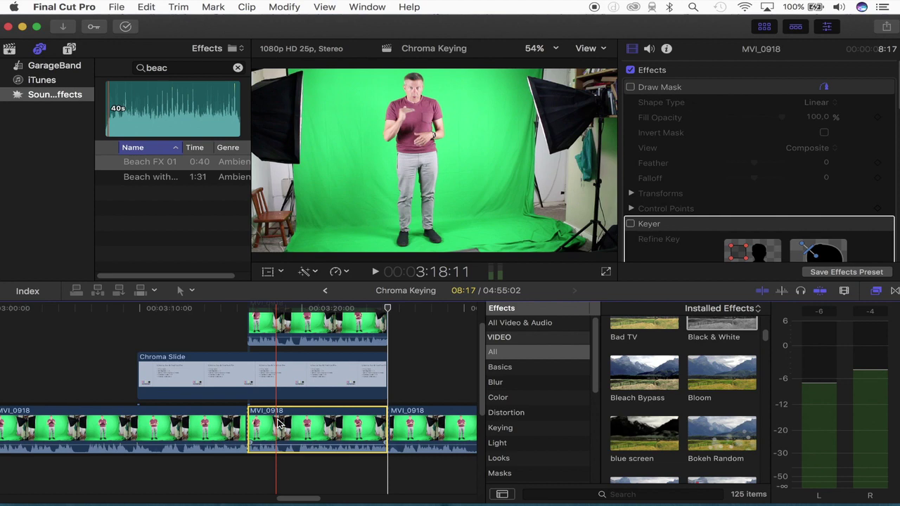
pyautogui.hotkey('shift', 'Delete')
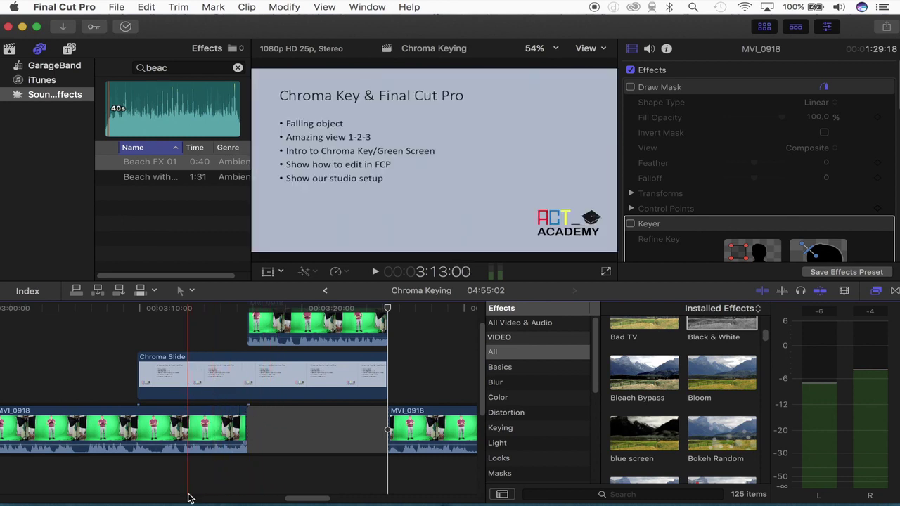
# - Activate the Transform tool for the MVI_0918 clip above the slide, with the playhead at about 3:20:07
pyautogui.scroll(3, 239, 380)
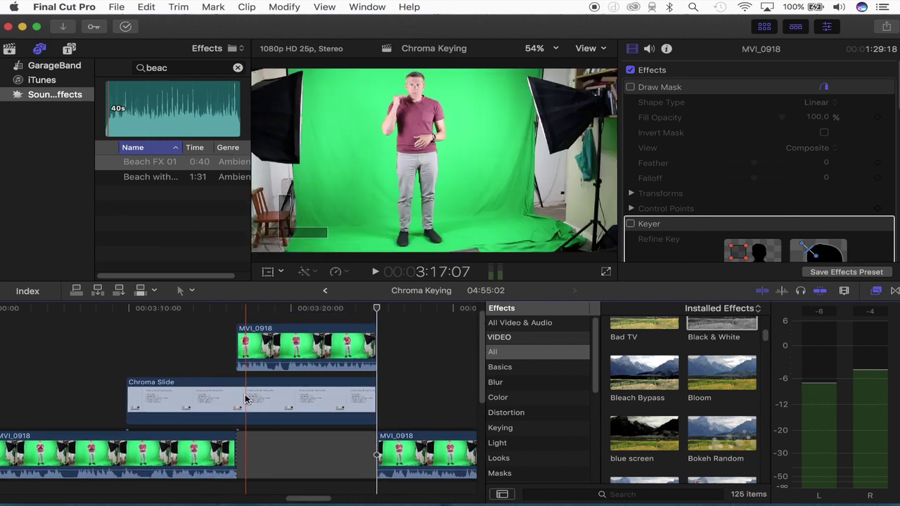
pyautogui.click(254, 337)
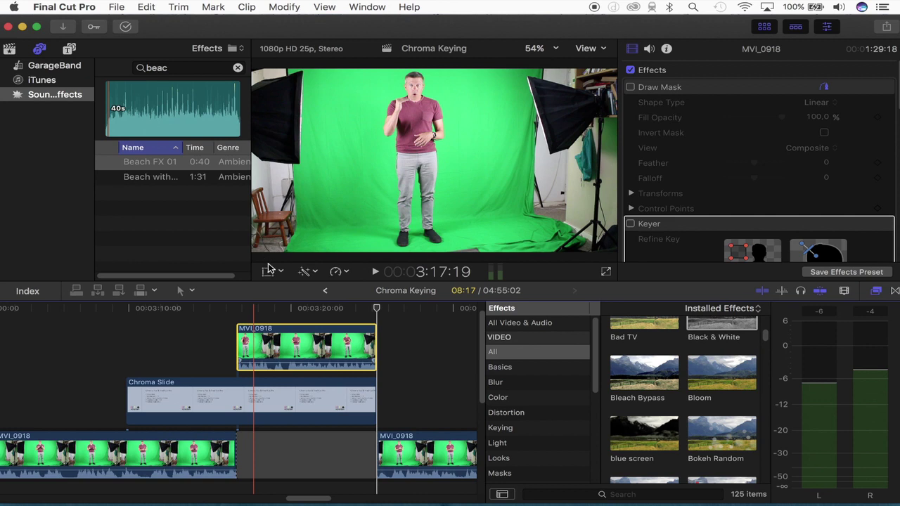
pyautogui.press('c')
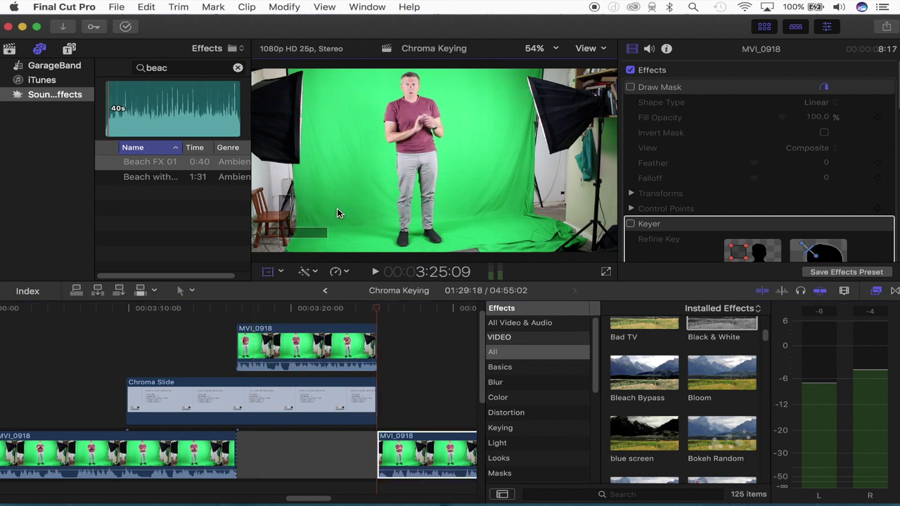
pyautogui.click(289, 326)
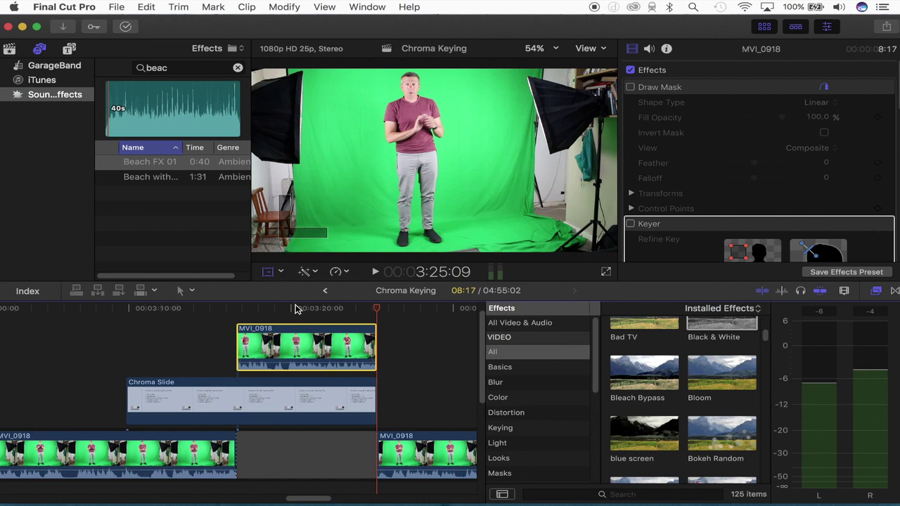
pyautogui.click(296, 309)
pyautogui.click(269, 276)
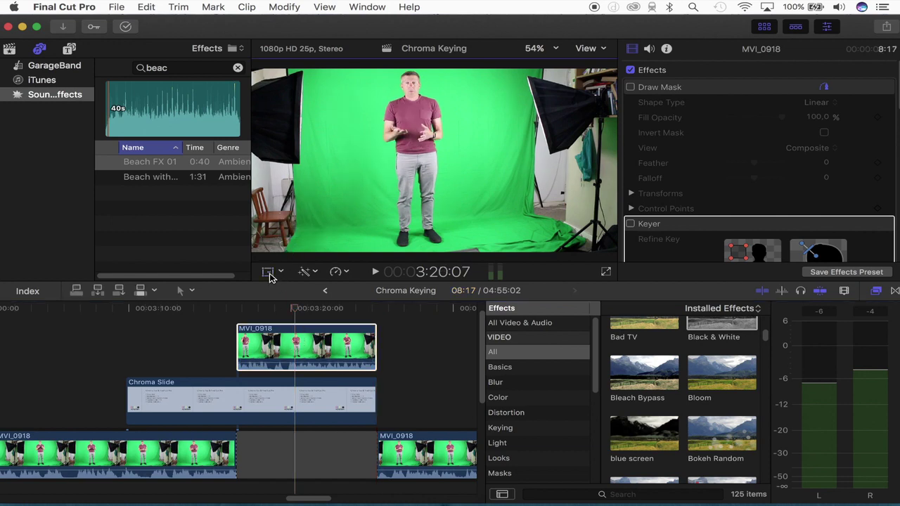
pyautogui.click(281, 273)
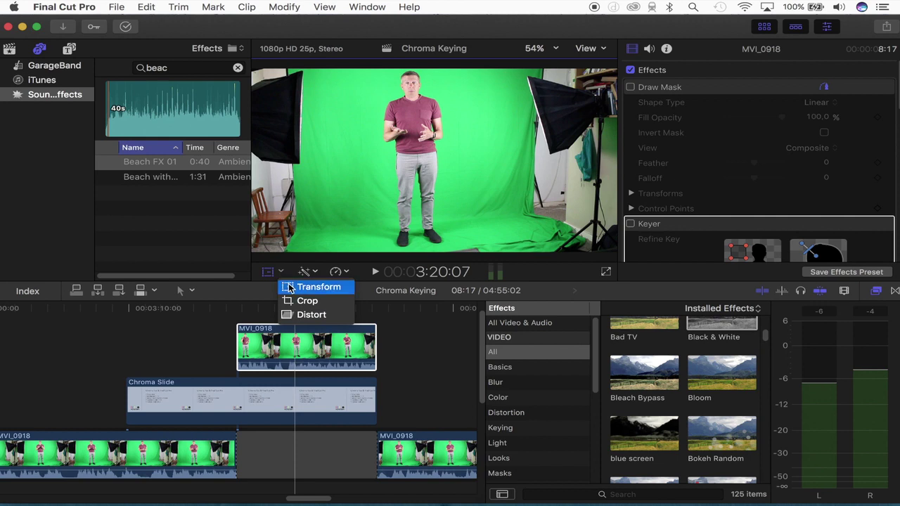
pyautogui.click(317, 287)
pyautogui.click(292, 341)
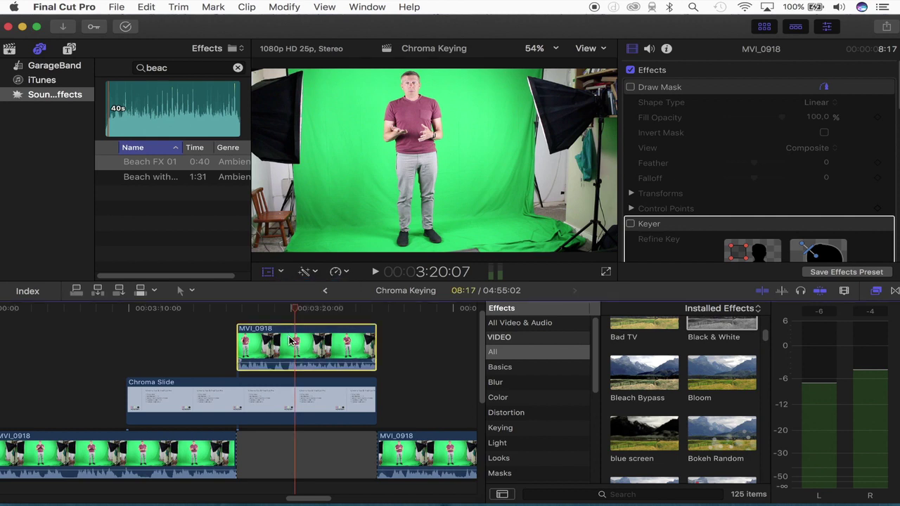
pyautogui.click(282, 274)
pyautogui.click(287, 287)
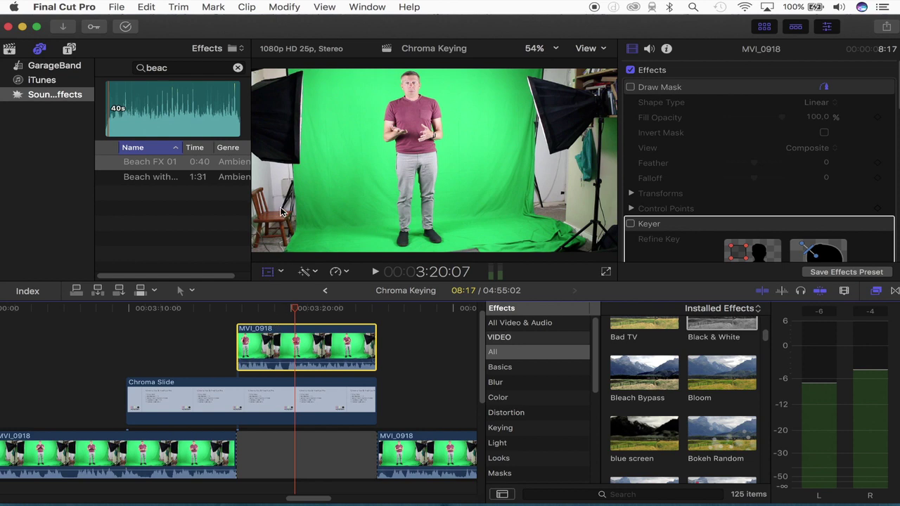
pyautogui.click(320, 221)
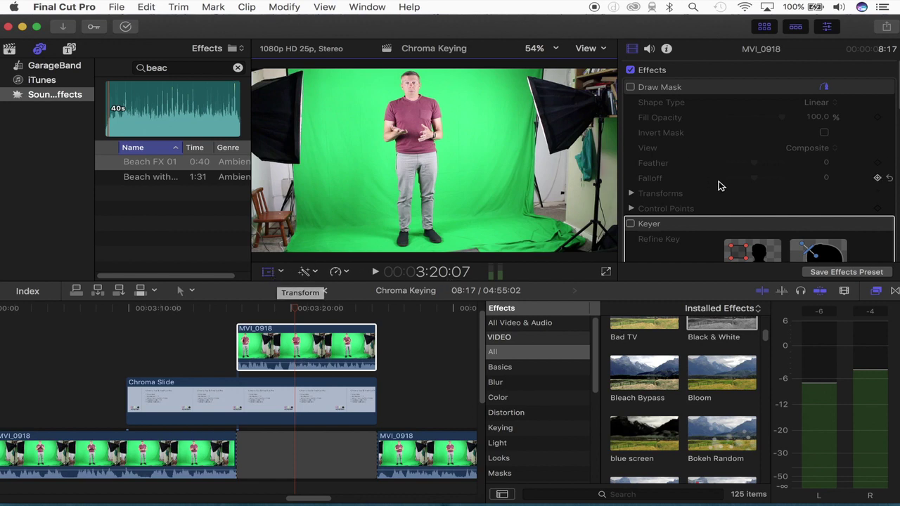
# - Turn on the Transform settings of the upper MVI_0918 clip and scale the clip to 50%
pyautogui.scroll(-10, 719, 186)
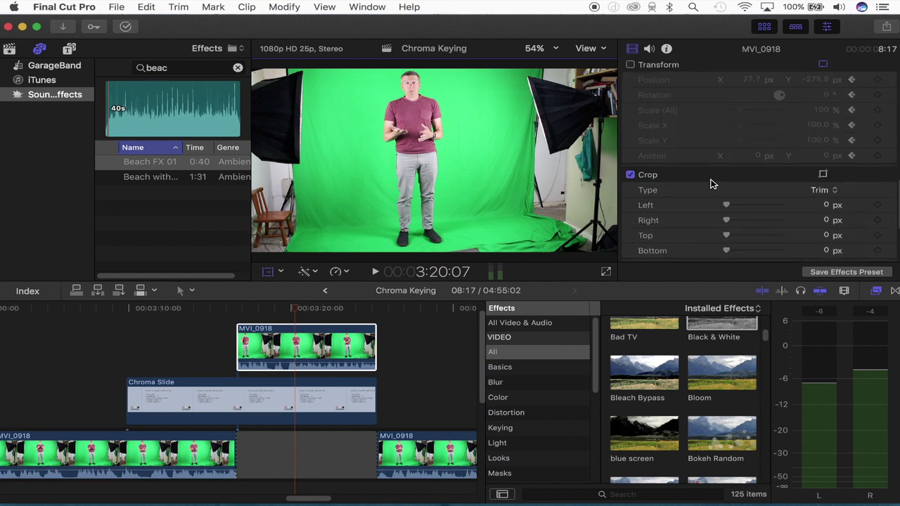
pyautogui.scroll(3, 711, 183)
pyautogui.click(631, 123)
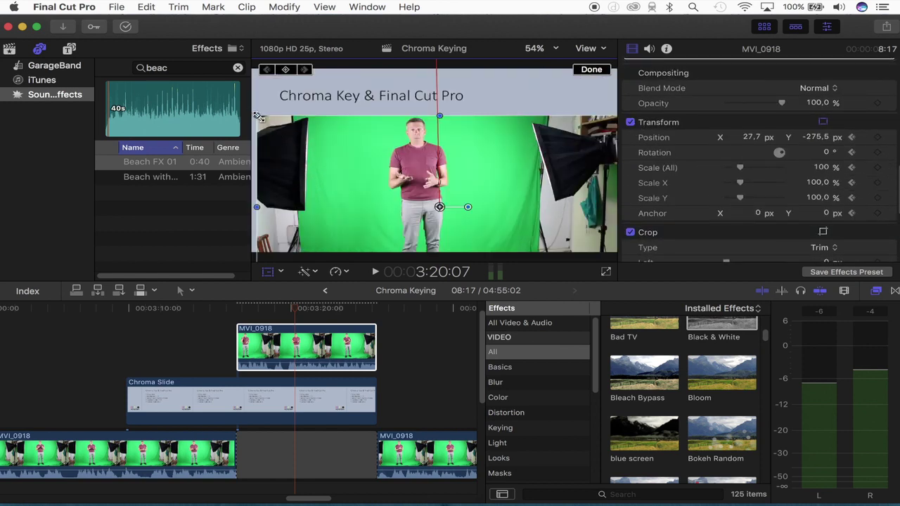
pyautogui.moveTo(260, 117); pyautogui.dragTo(350, 168)
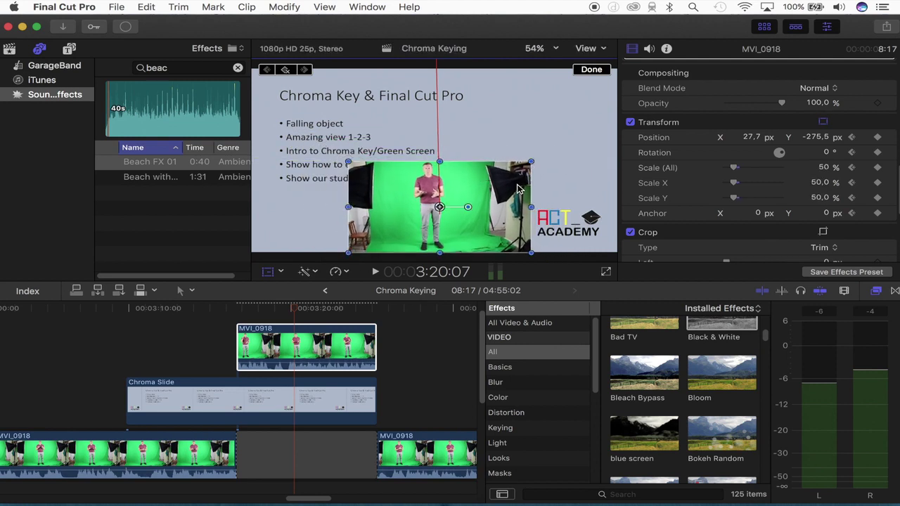
# - Move the scaled clip to the slide's upper right at about X 539.8, Y 247.5 px, deleting the old motion path point
pyautogui.moveTo(518, 189); pyautogui.dragTo(602, 98)
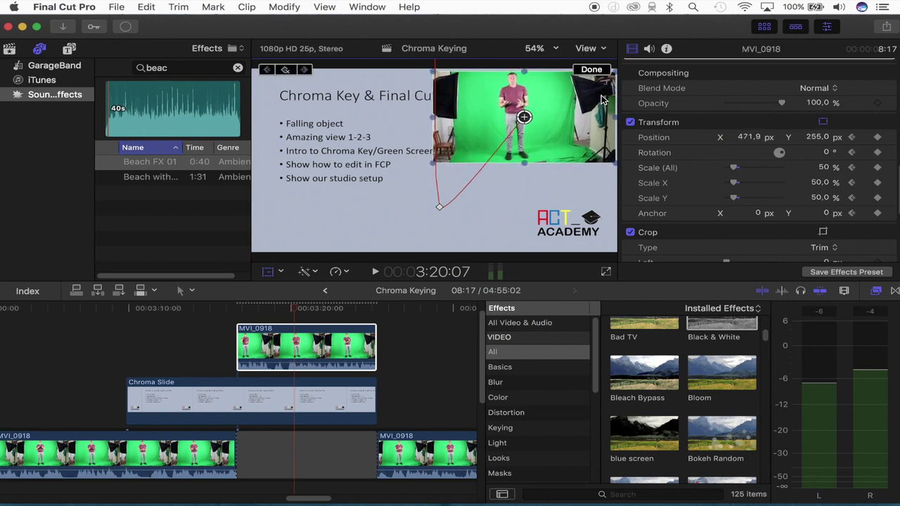
pyautogui.rightClick(440, 209)
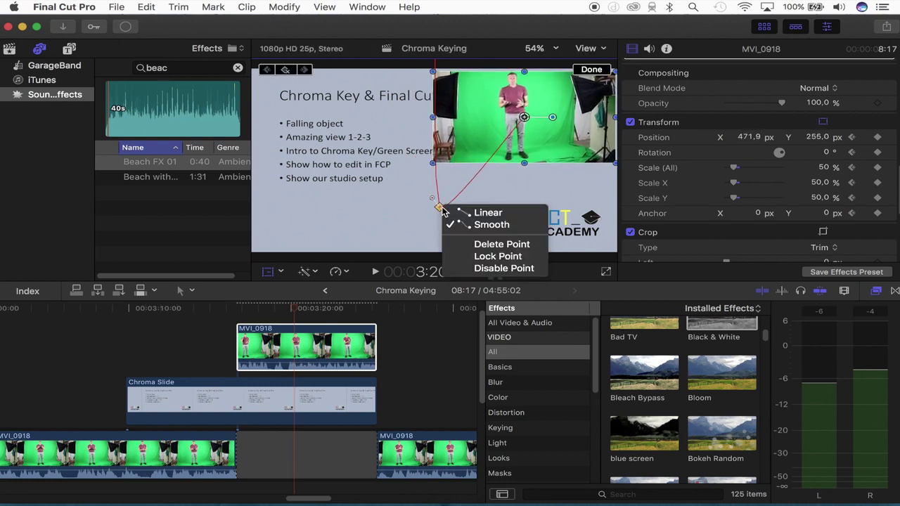
pyautogui.click(459, 245)
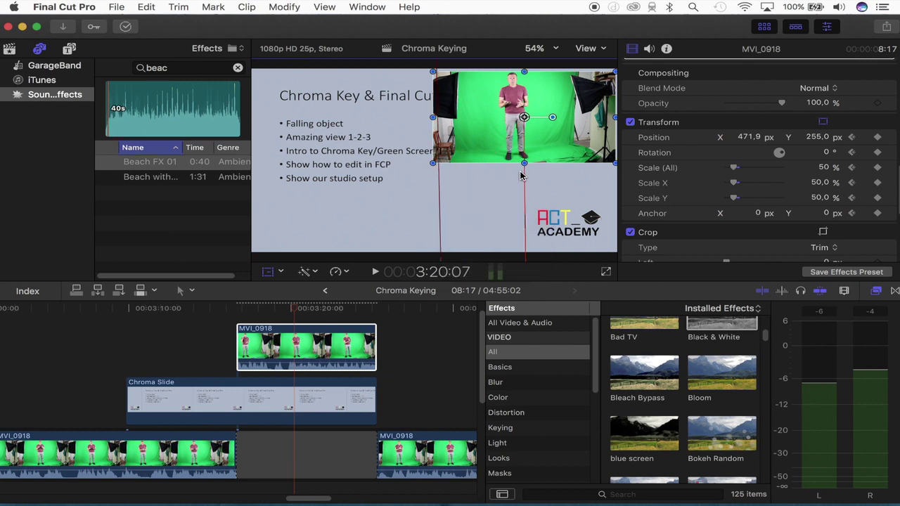
pyautogui.moveTo(481, 129); pyautogui.dragTo(495, 131)
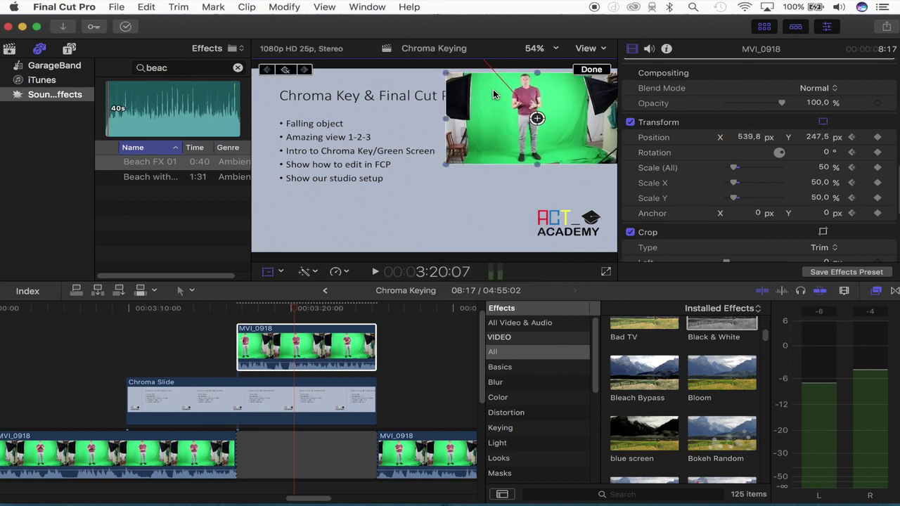
# - Preview from 3:16:17 to 3:21:05, scale the clip to about 45.91% and move it to X 560, Y -241 px
pyautogui.click(236, 308)
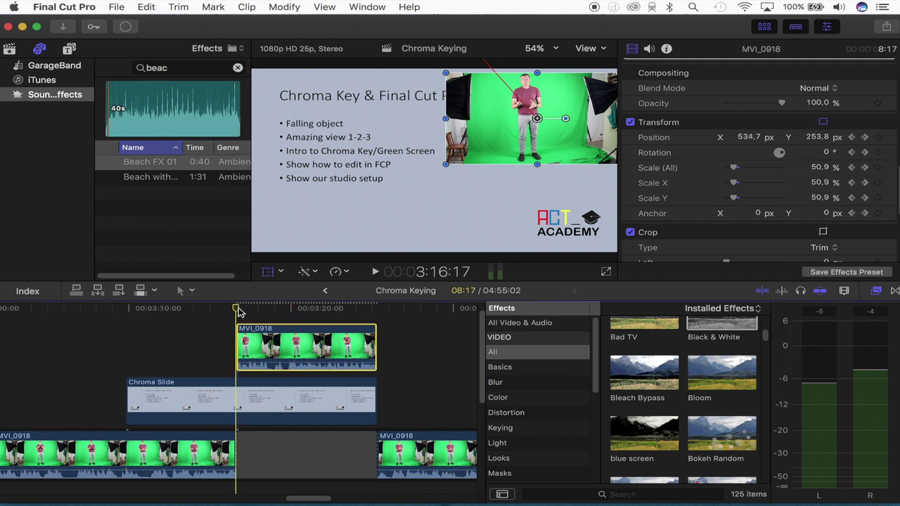
pyautogui.press('space')
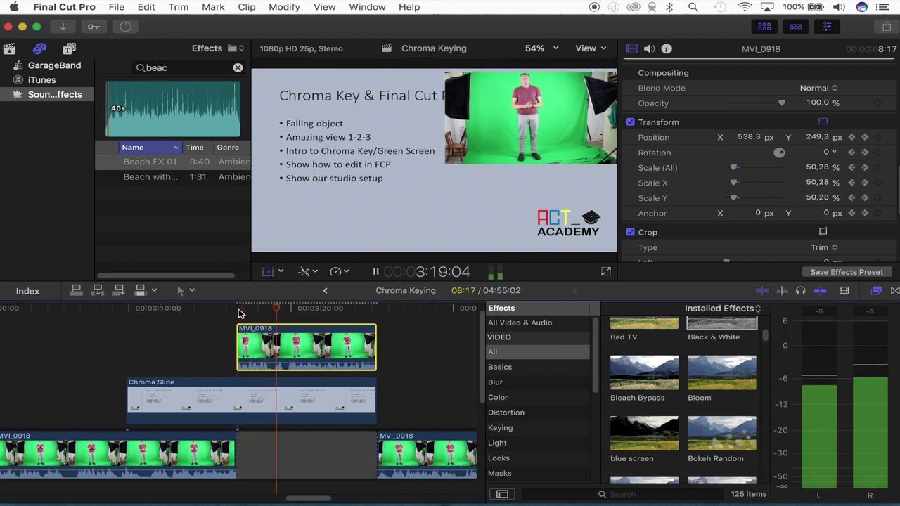
pyautogui.press('space')
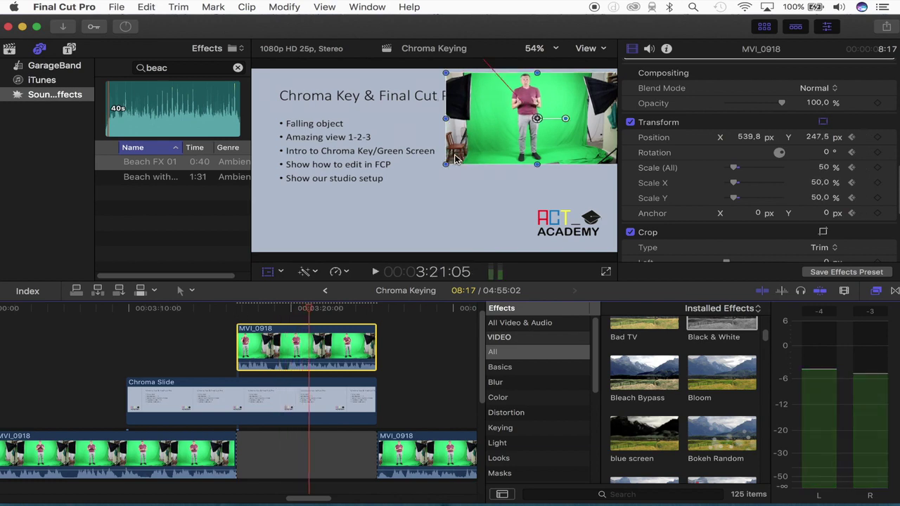
pyautogui.moveTo(446, 162); pyautogui.dragTo(453, 159)
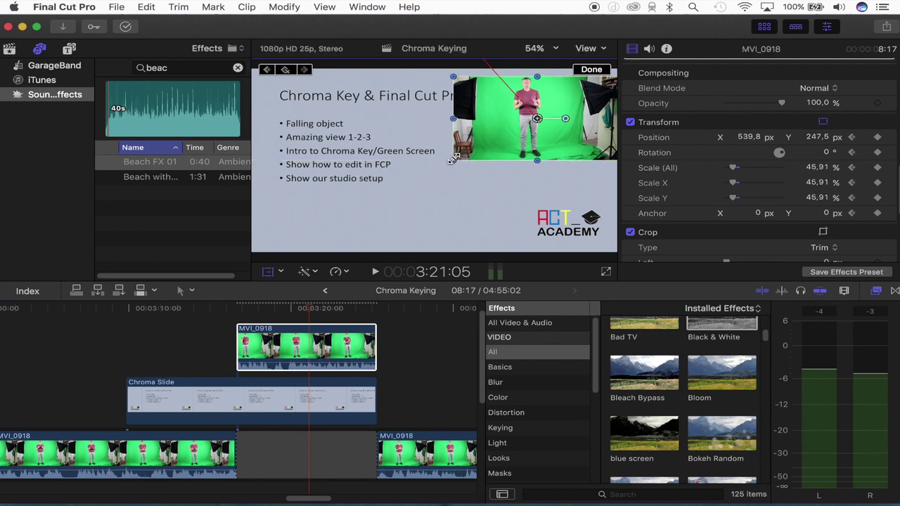
pyautogui.moveTo(505, 139); pyautogui.dragTo(504, 221)
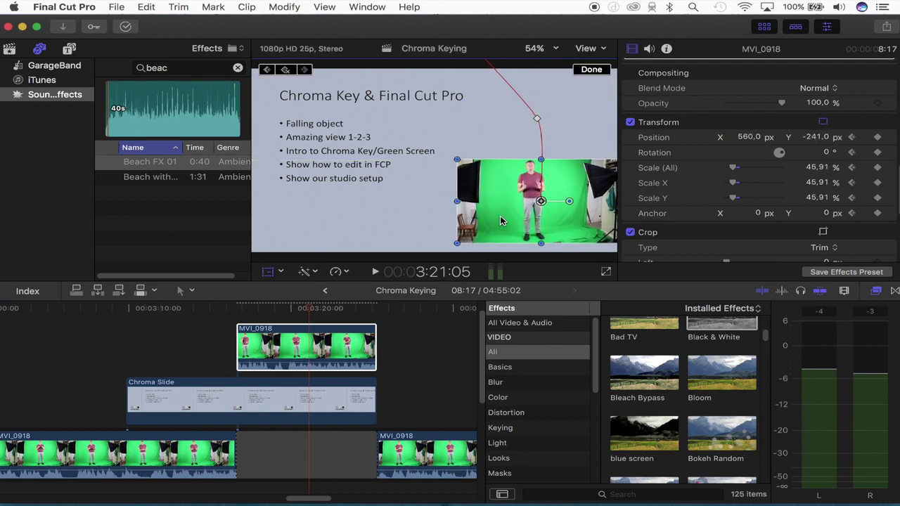
# - Play the slide section from its beginning and continue into the MVI_0918 footage to about 3:36 to review it
pyautogui.click(240, 307)
pyautogui.press('space')
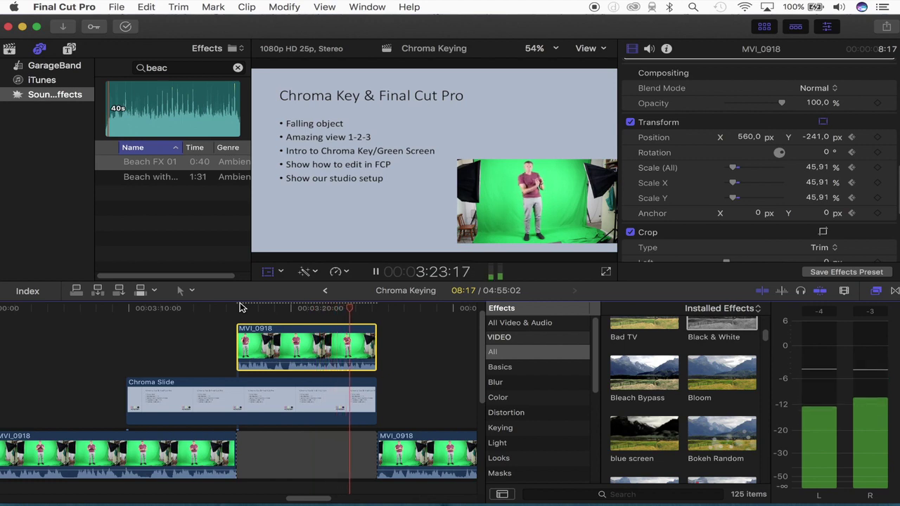
pyautogui.hscroll(5, 239, 307)
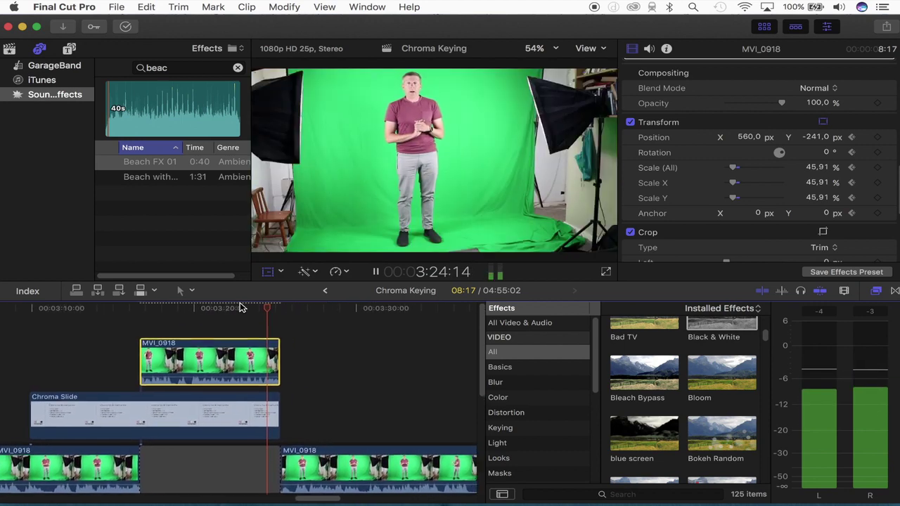
pyautogui.hscroll(5, 239, 307)
pyautogui.scroll(-2, 239, 307)
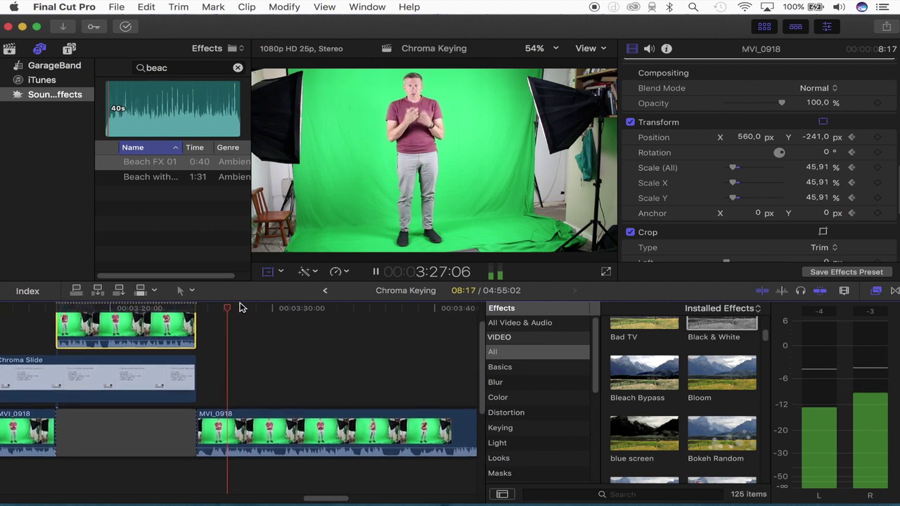
pyautogui.hscroll(3, 239, 308)
pyautogui.scroll(-1, 239, 307)
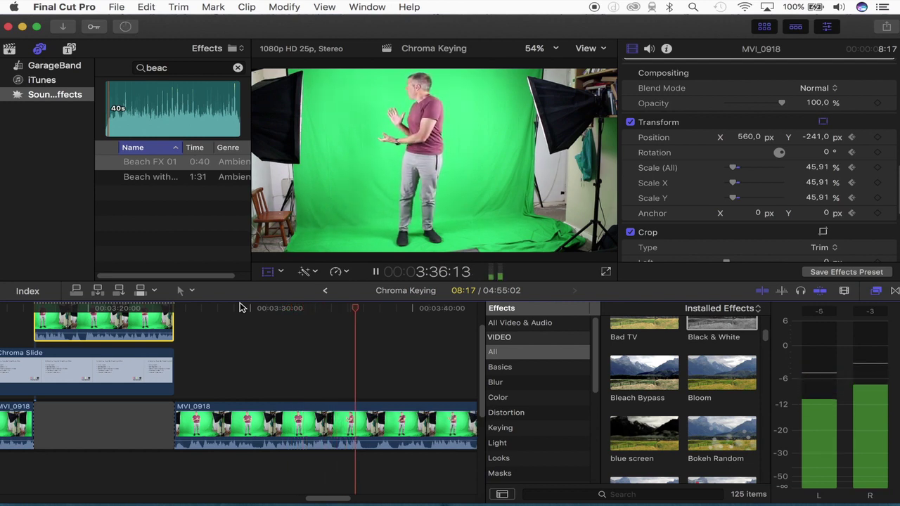
# - Stop playback at 3:37:13, paste a copy of Chroma Slide there and place it beneath the main MVI_0918 clip
pyautogui.press('space')
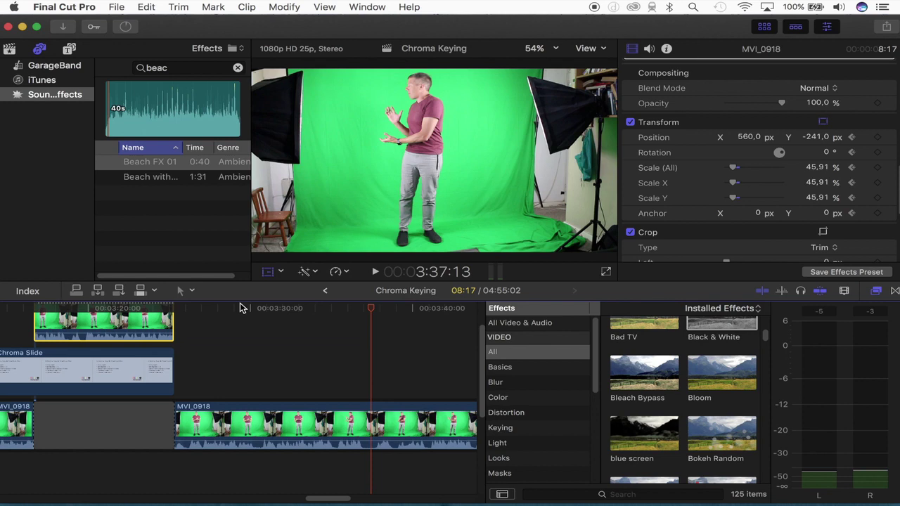
pyautogui.click(120, 379)
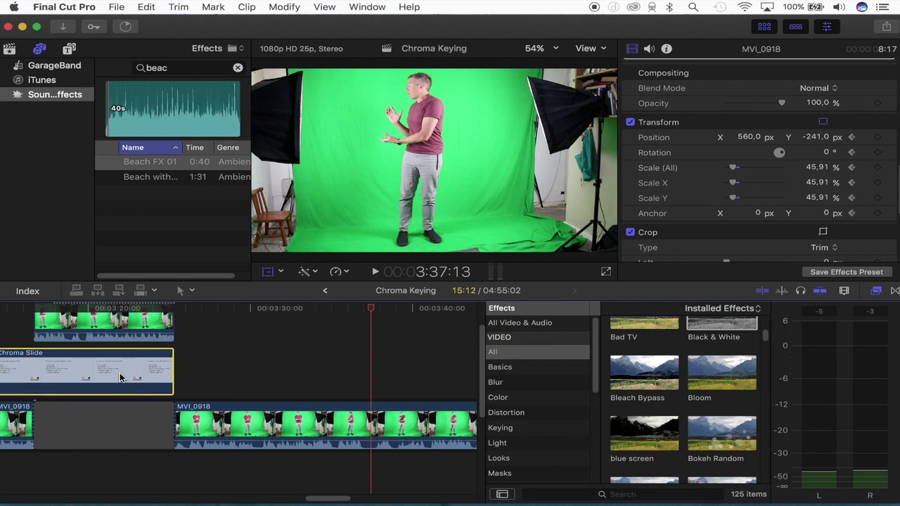
pyautogui.click(377, 470)
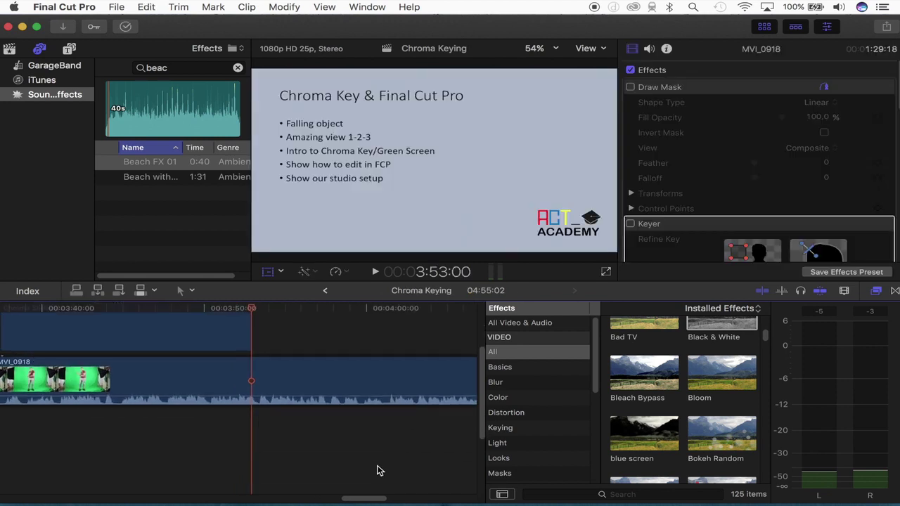
pyautogui.moveTo(215, 327); pyautogui.dragTo(198, 457)
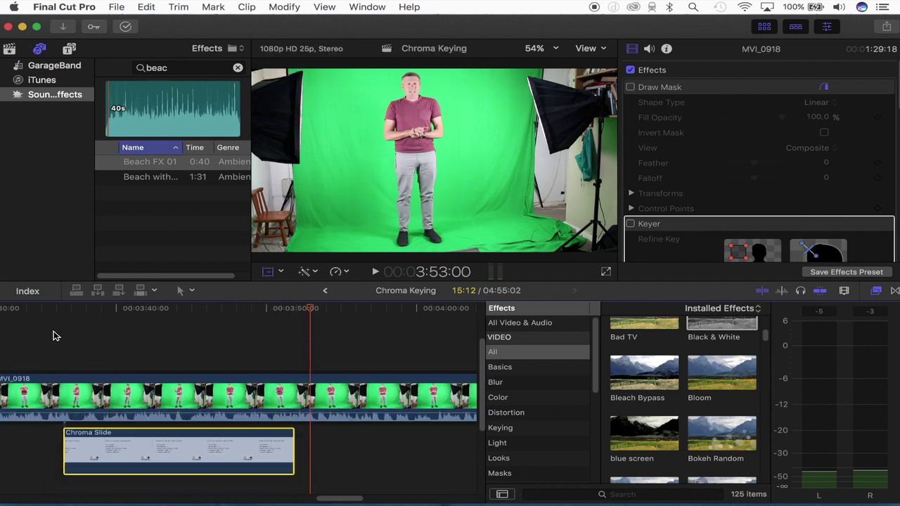
# - Play the footage from about 3:35 and move the lower Chroma Slide earlier to start near that point
pyautogui.click(54, 337)
pyautogui.press('space')
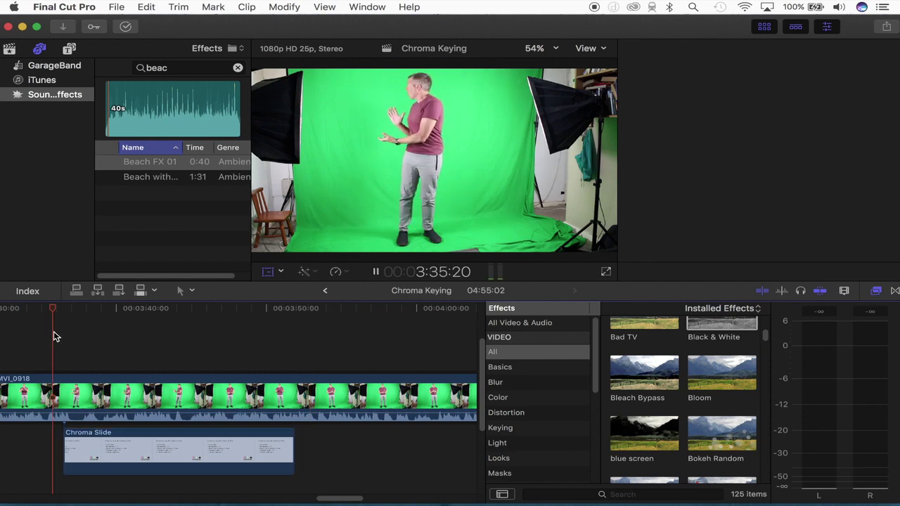
pyautogui.moveTo(125, 451); pyautogui.dragTo(108, 450)
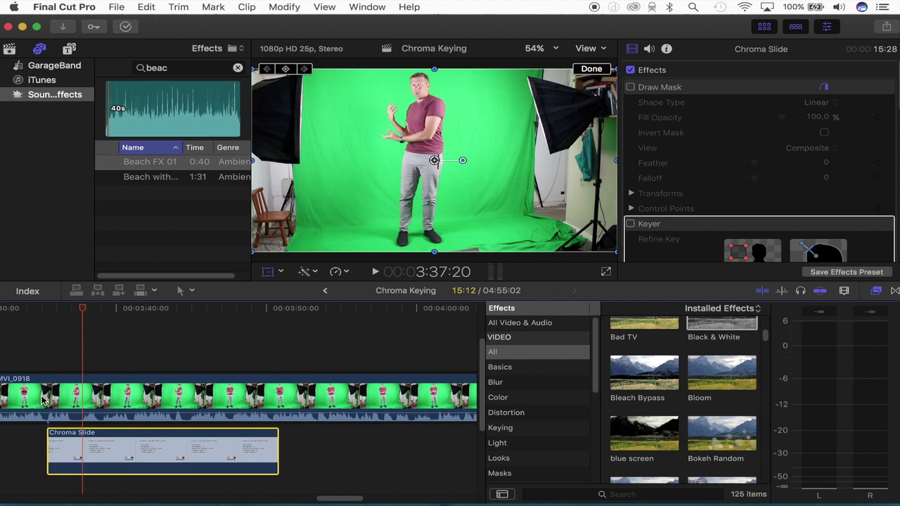
# - Blade the main MVI_0918 clip at the start and end of the lower Chroma Slide
pyautogui.press('b')
pyautogui.click(48, 397)
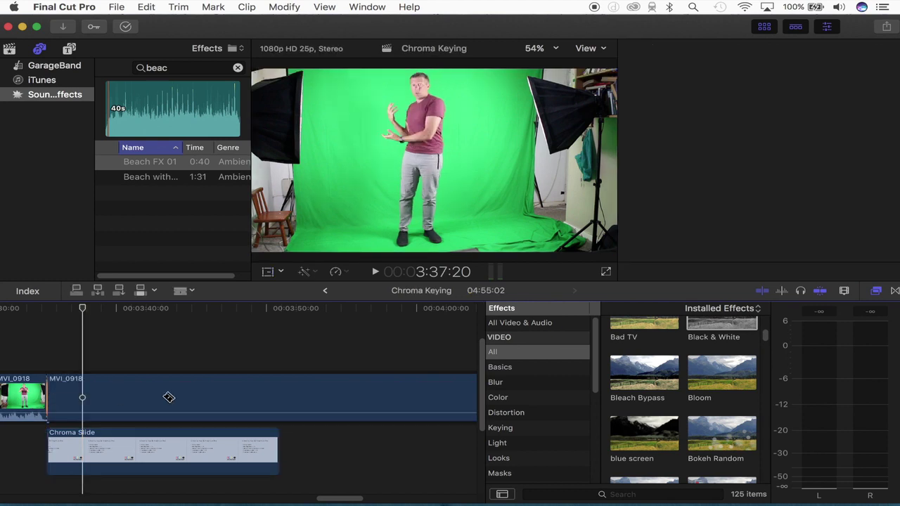
pyautogui.click(278, 409)
# - Turn on Draw Mask, Keyer and Transform for the MVI_0918 segment directly above the lower Chroma Slide
pyautogui.click(72, 396)
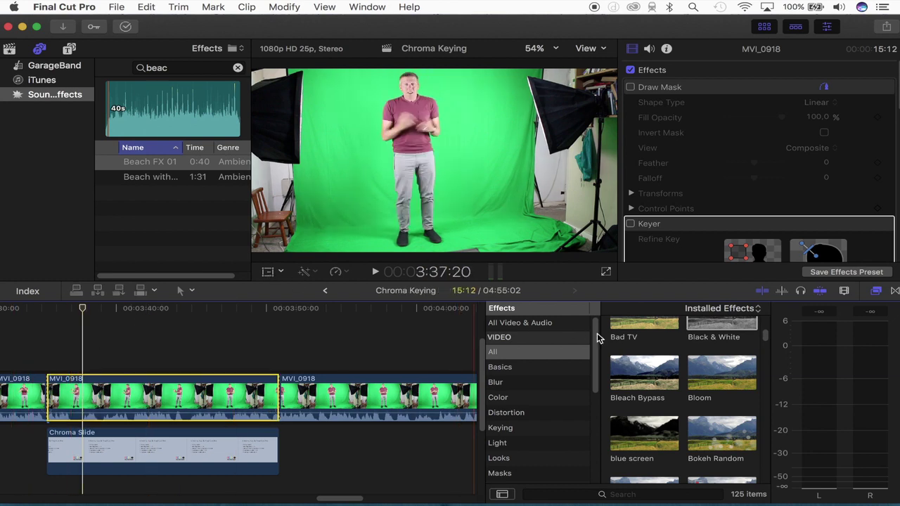
pyautogui.click(631, 88)
pyautogui.click(631, 223)
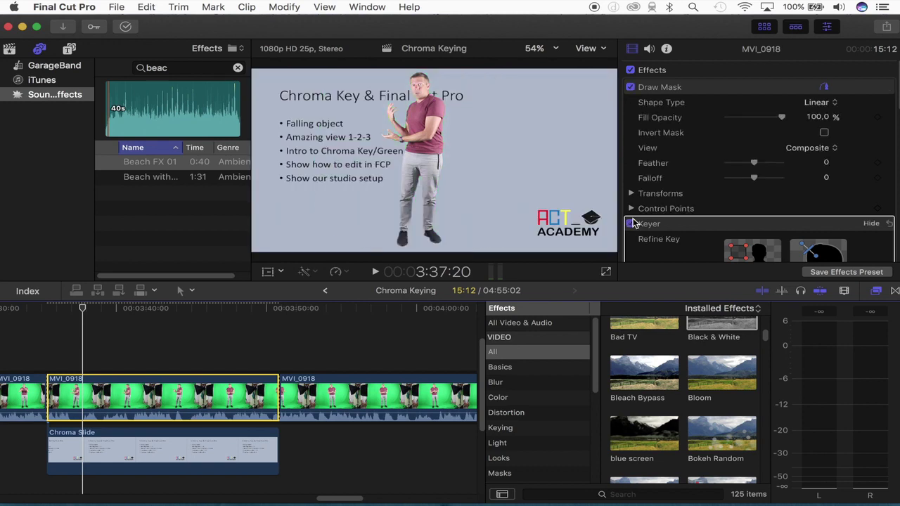
pyautogui.scroll(-10, 633, 223)
pyautogui.scroll(-2, 633, 223)
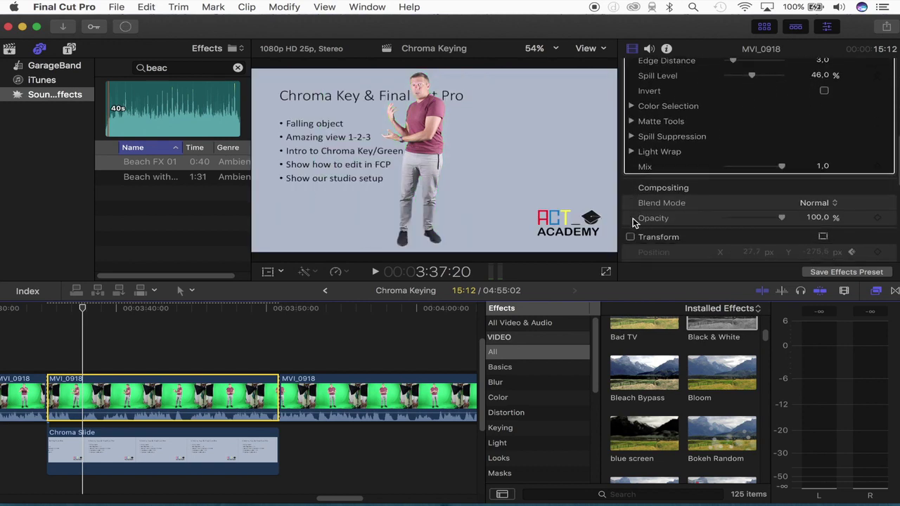
pyautogui.click(631, 237)
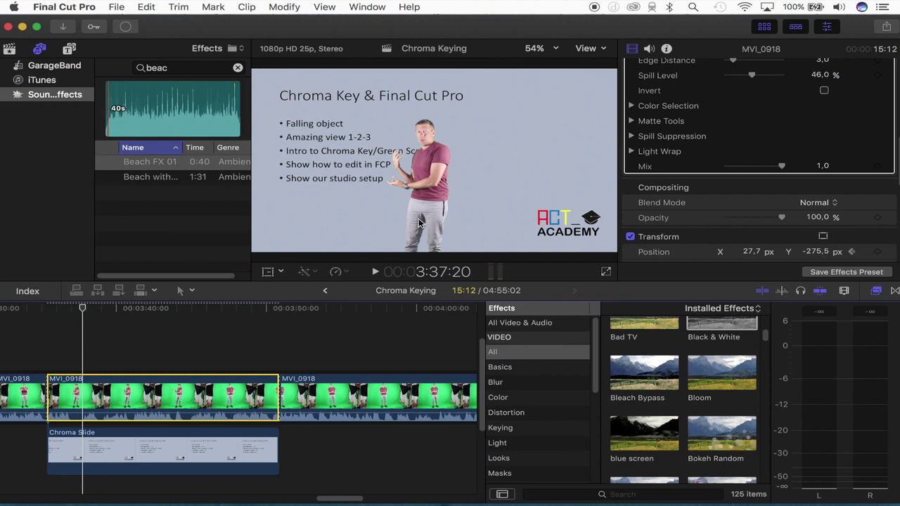
# - Move the keyed presenter beside the slide text at about X 319.8, Y -82.4 px and scale the clip to about 88.86%
pyautogui.click(267, 273)
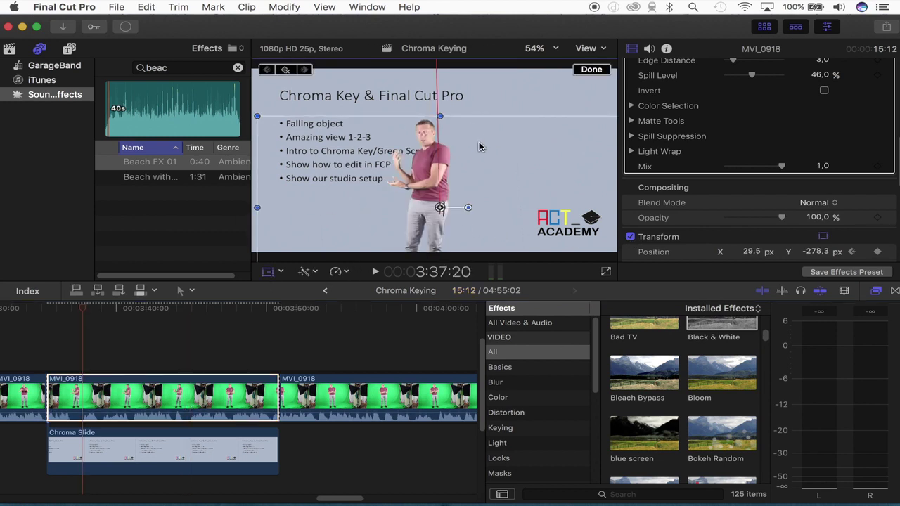
pyautogui.press('space')
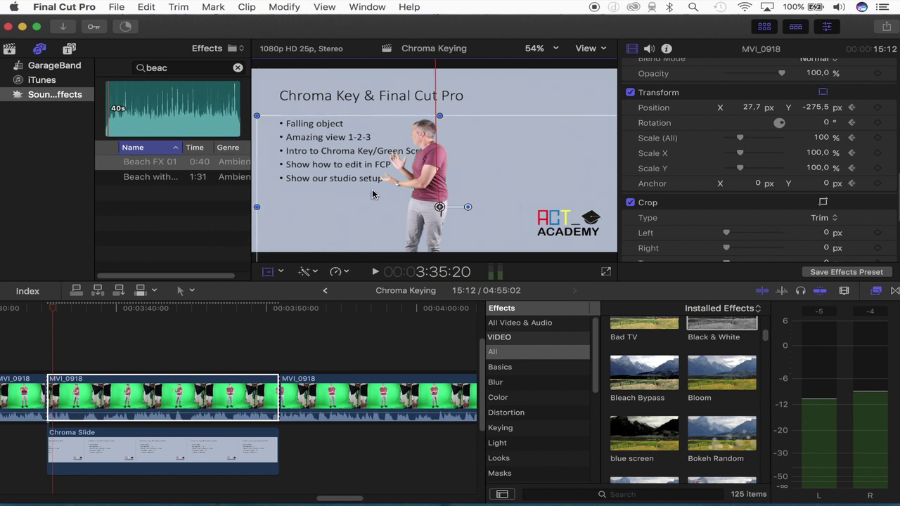
pyautogui.moveTo(373, 195); pyautogui.dragTo(439, 189)
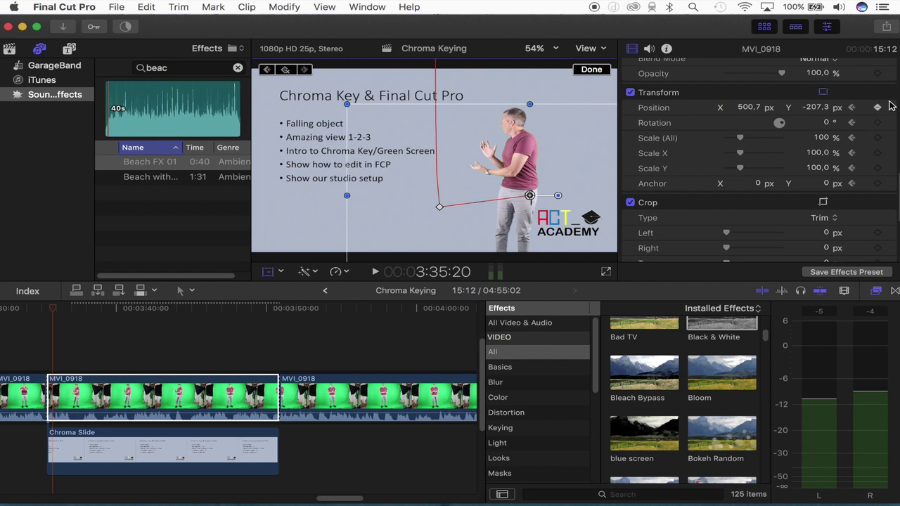
pyautogui.moveTo(450, 167); pyautogui.dragTo(496, 175)
pyautogui.moveTo(314, 84); pyautogui.dragTo(334, 98)
# - Play the keyed slide section from just before its start to review it, and mute the system sound
pyautogui.click(30, 326)
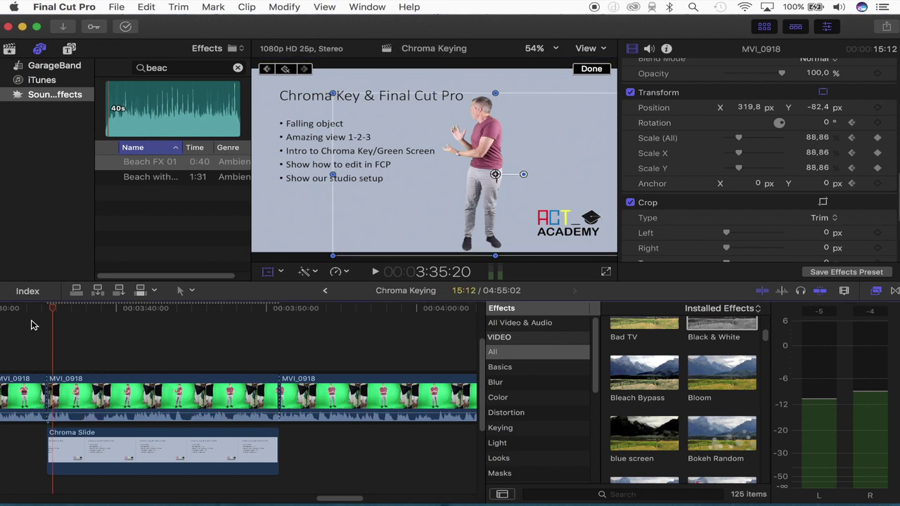
pyautogui.press('space')
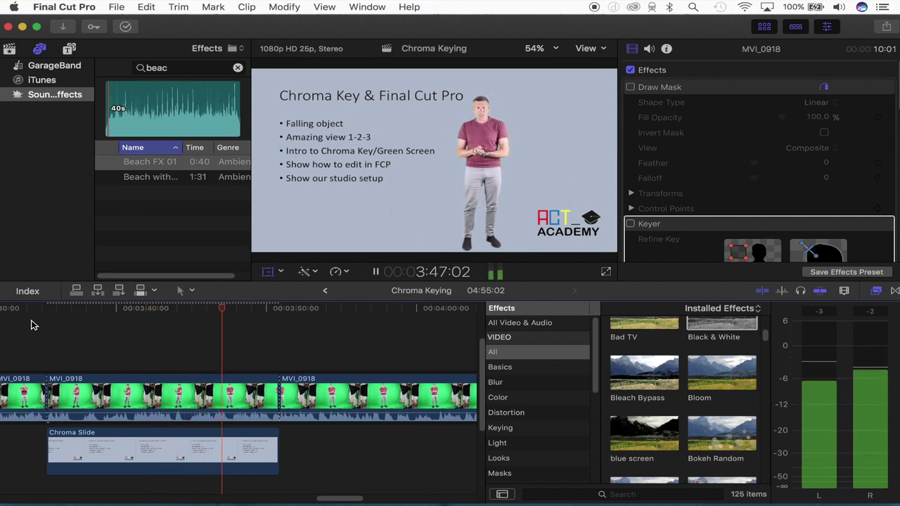
pyautogui.press('XF86AudioMute')
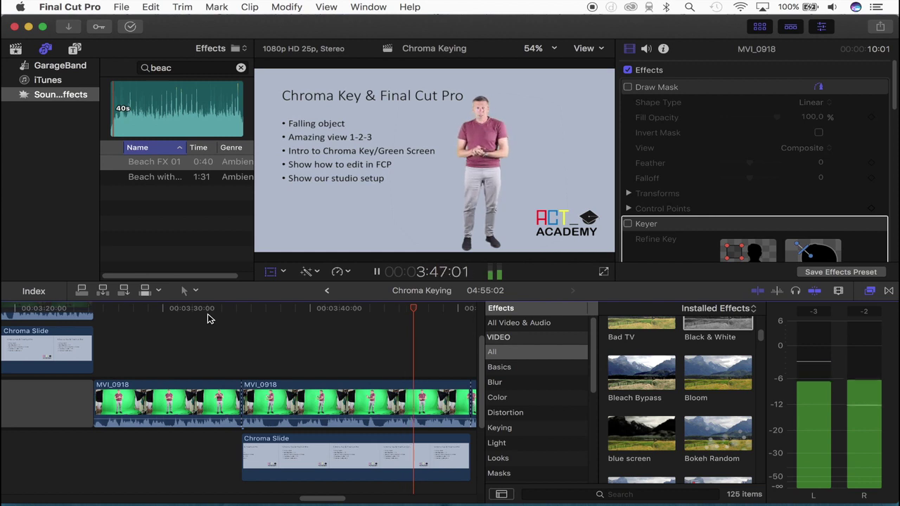
# - Zoom the timeline out, return to the project's beginning and play the opening through the New York City section
pyautogui.press('super+minus')
pyautogui.press('super+minus')
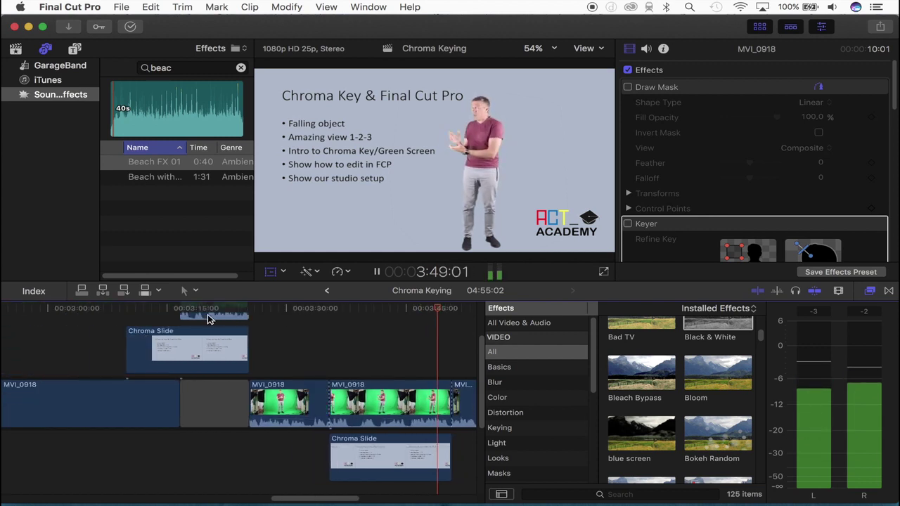
pyautogui.hscroll(-5, 208, 319)
pyautogui.hscroll(-5, 209, 319)
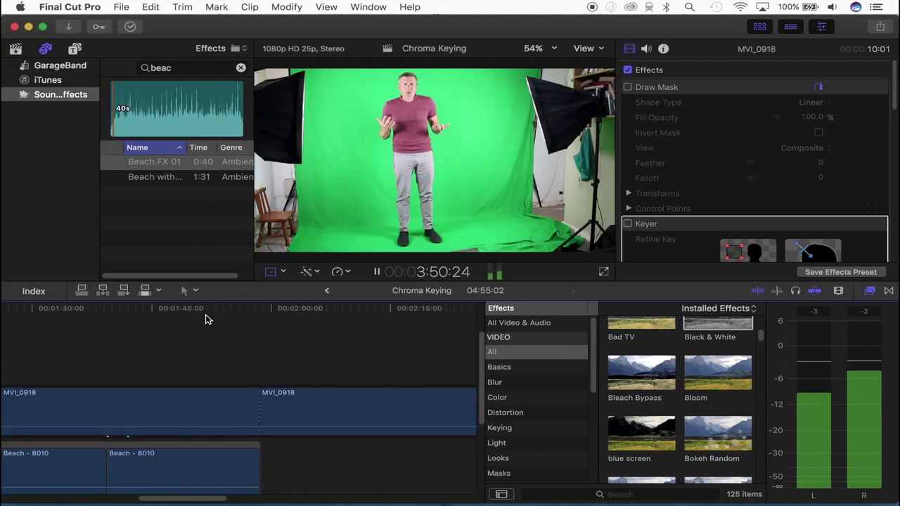
pyautogui.hscroll(-10, 206, 320)
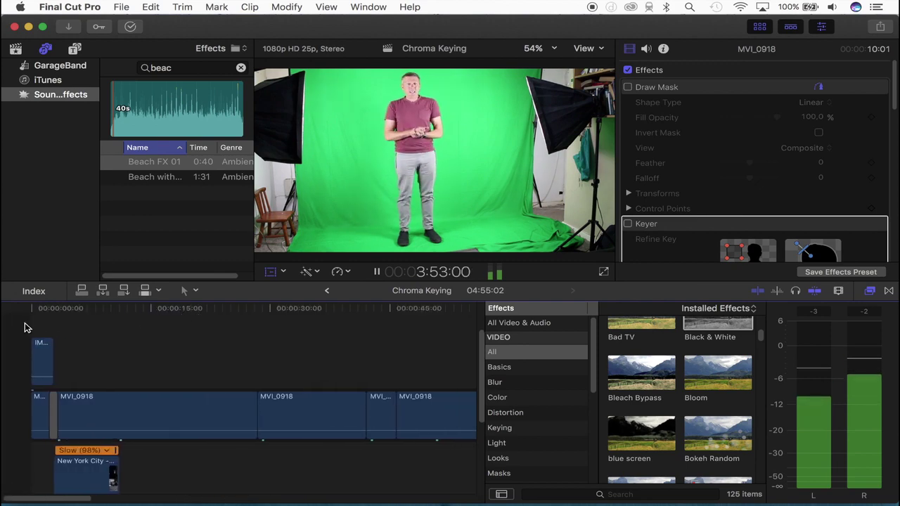
pyautogui.press('Home')
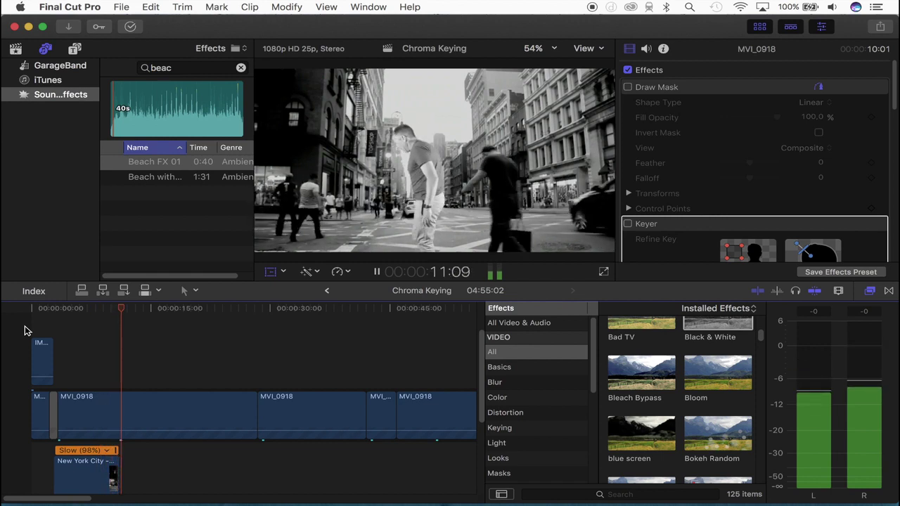
# - Review the mountain background section and its change to the beach background between about 0:23 and 0:42
pyautogui.scroll(-3, 25, 331)
pyautogui.hscroll(2, 25, 330)
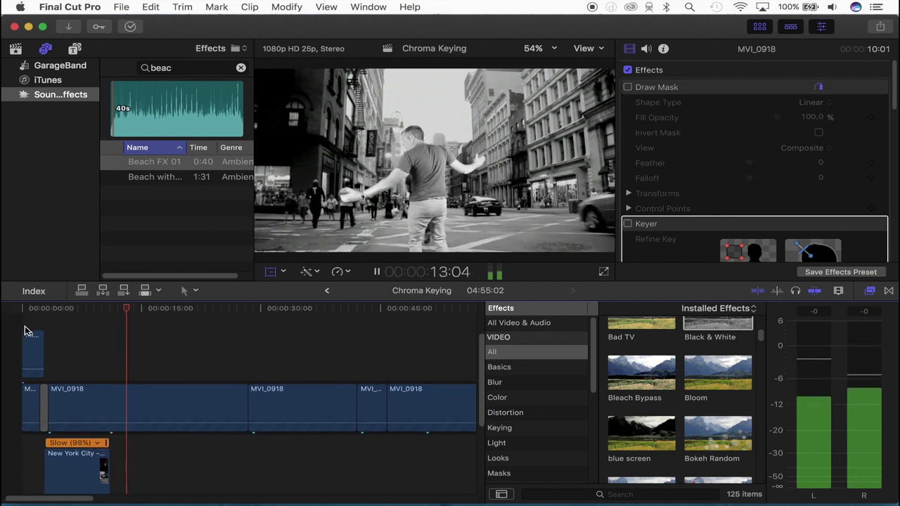
pyautogui.hscroll(3, 186, 316)
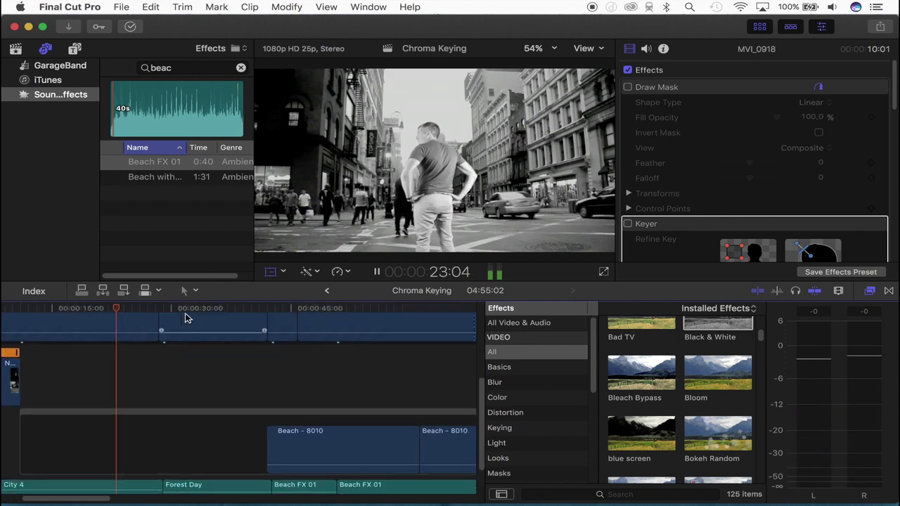
pyautogui.scroll(2, 190, 318)
pyautogui.click(242, 317)
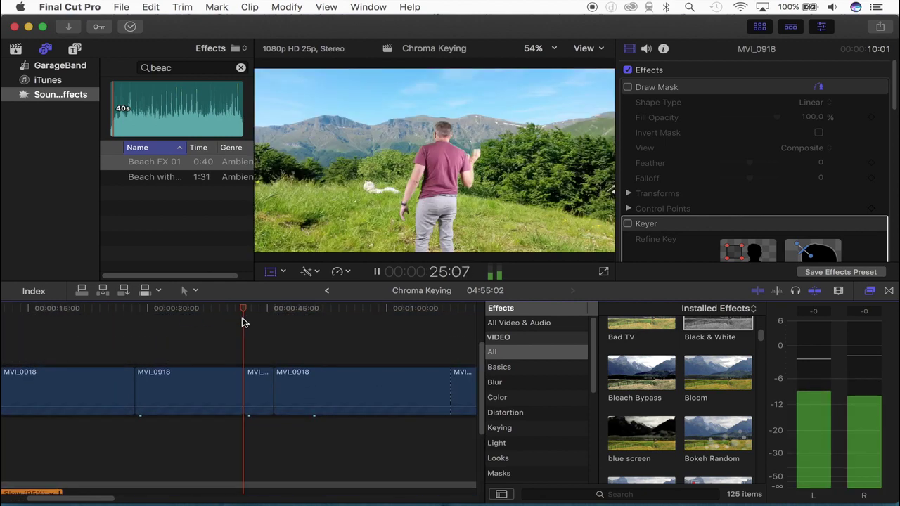
pyautogui.click(228, 317)
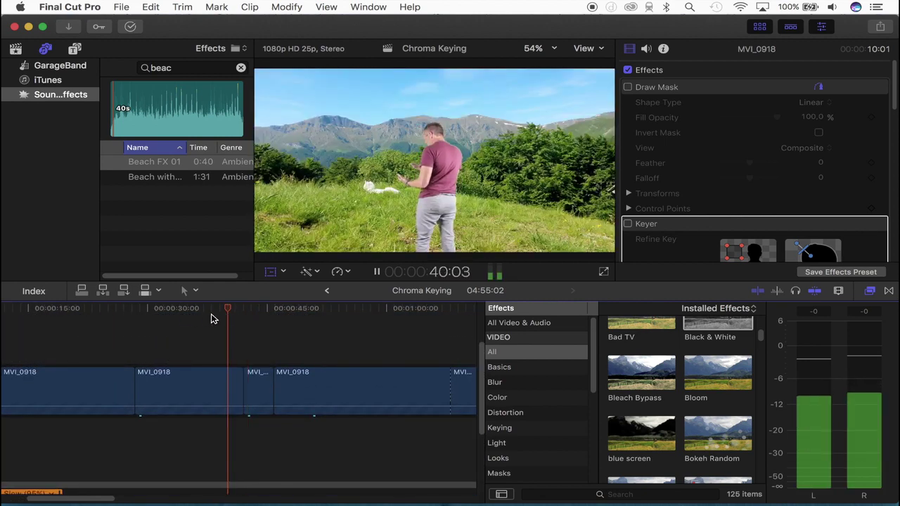
pyautogui.click(116, 317)
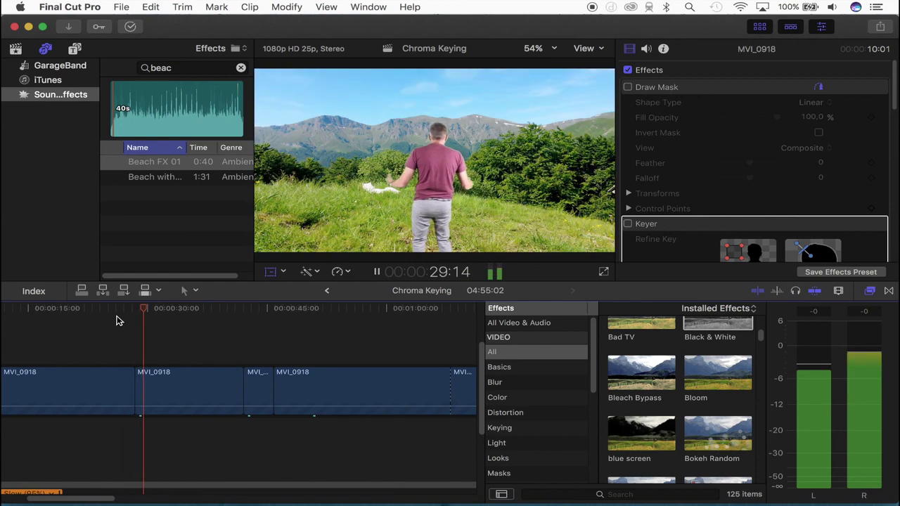
pyautogui.click(235, 320)
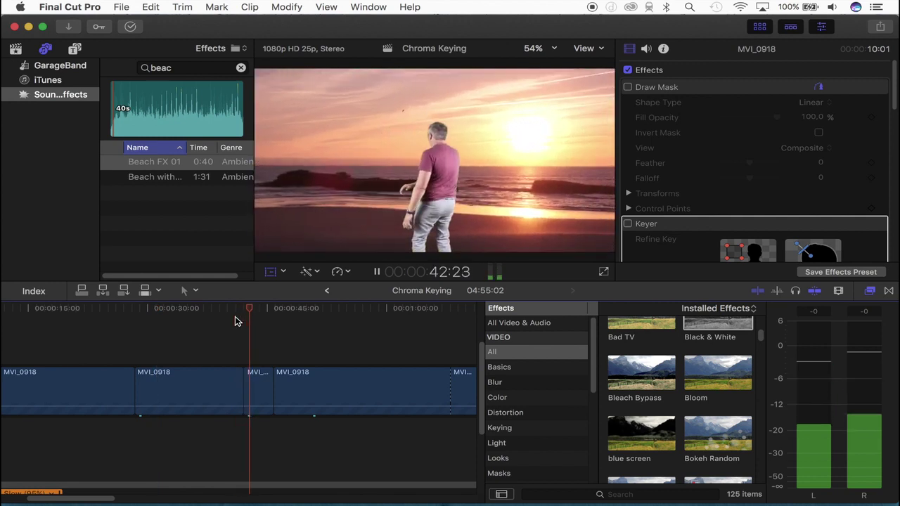
# - Review the beach background sections around 1:20 and the return to the green screen near 1:59
pyautogui.hscroll(5, 236, 320)
pyautogui.hscroll(3, 236, 321)
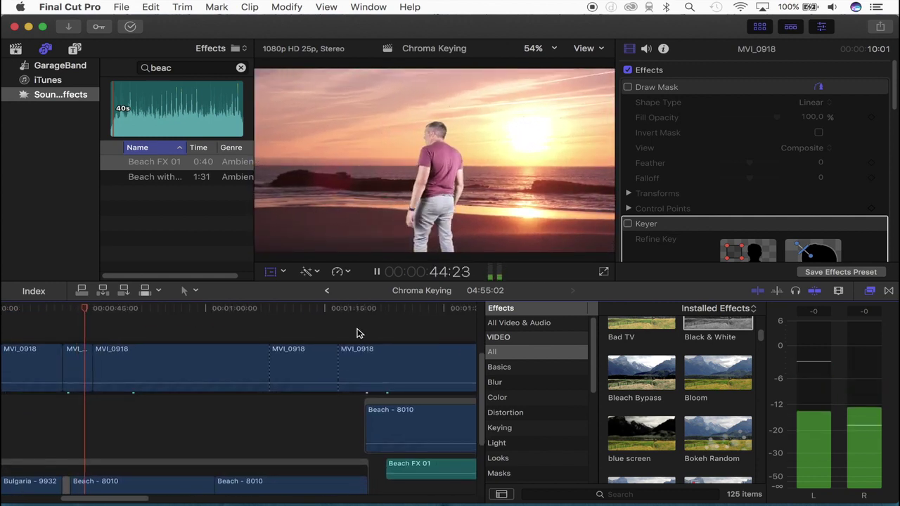
pyautogui.click(357, 333)
pyautogui.hscroll(10, 357, 333)
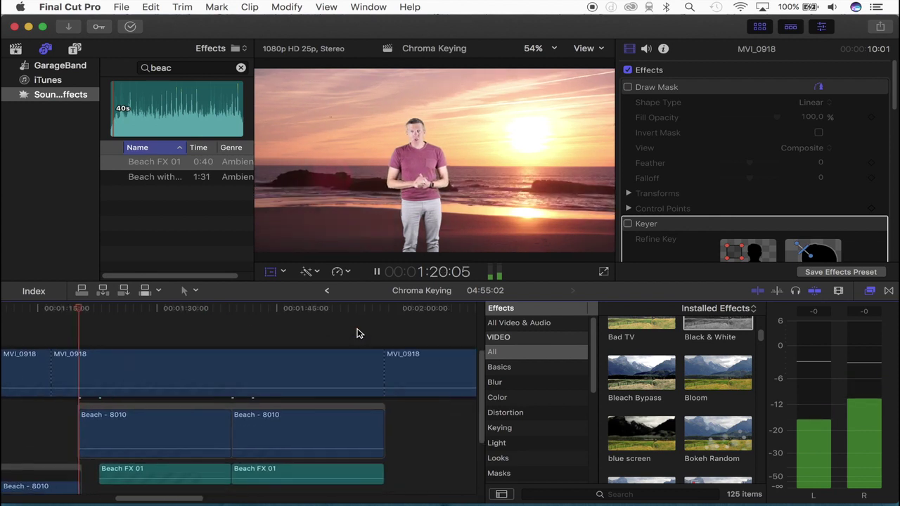
pyautogui.click(363, 332)
pyautogui.hscroll(3, 375, 332)
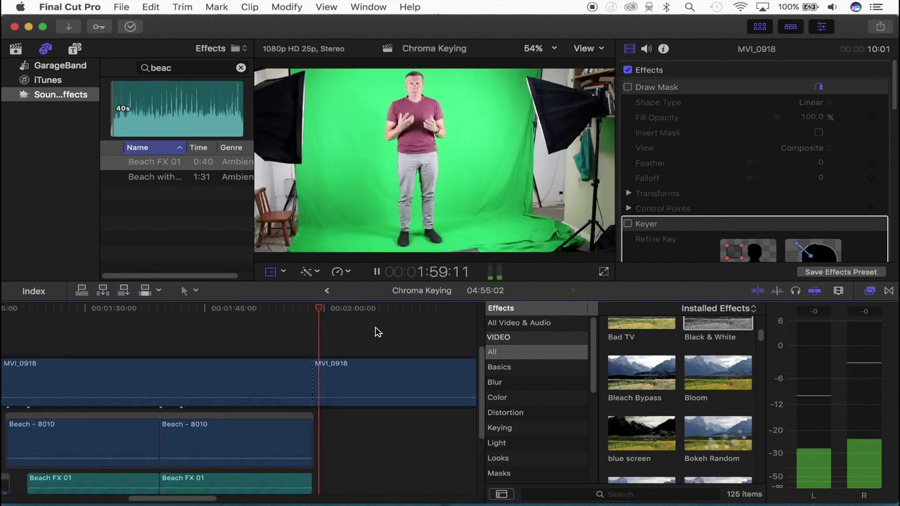
pyautogui.hscroll(8, 375, 332)
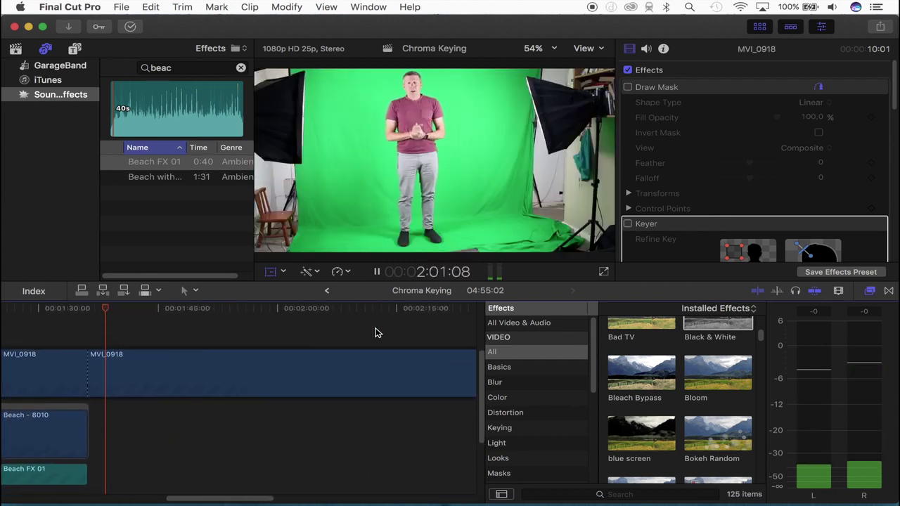
pyautogui.hscroll(20, 375, 333)
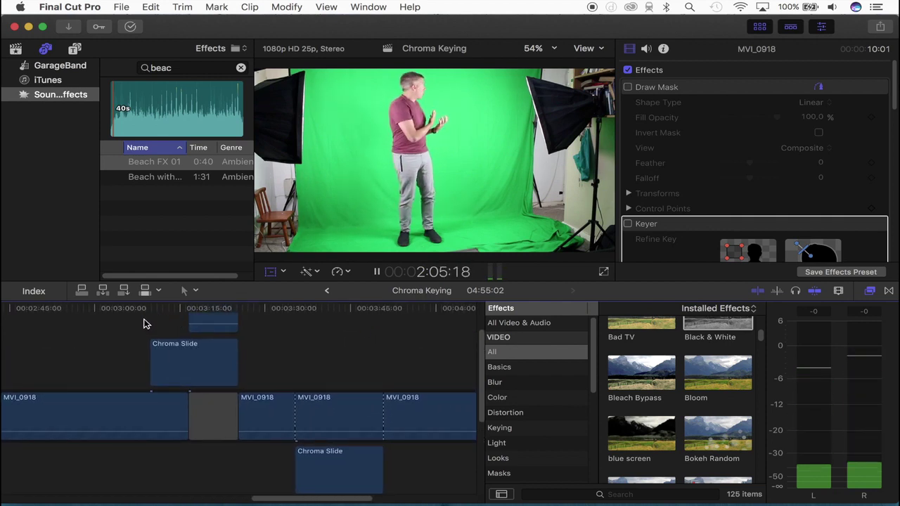
# - Play both Chroma Slide sections from about 3:10, skipping through their changes and stopping at 3:37:19
pyautogui.click(150, 323)
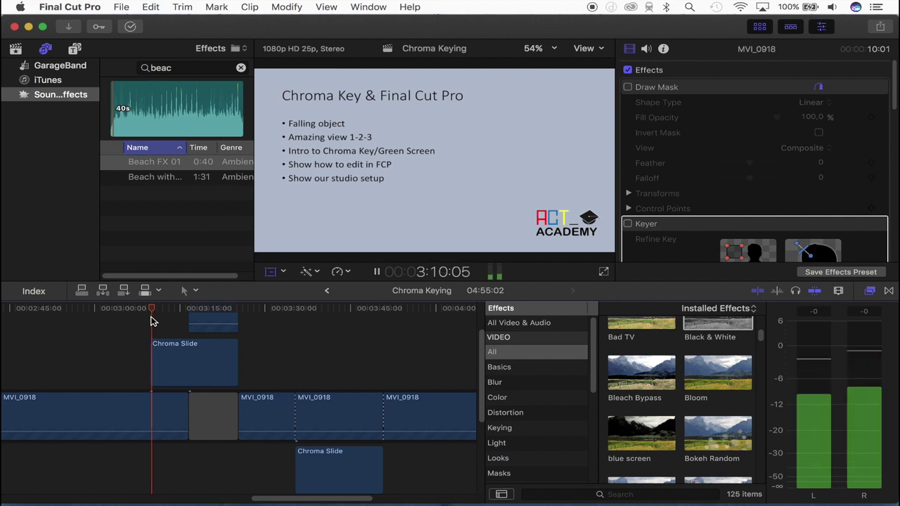
pyautogui.click(194, 309)
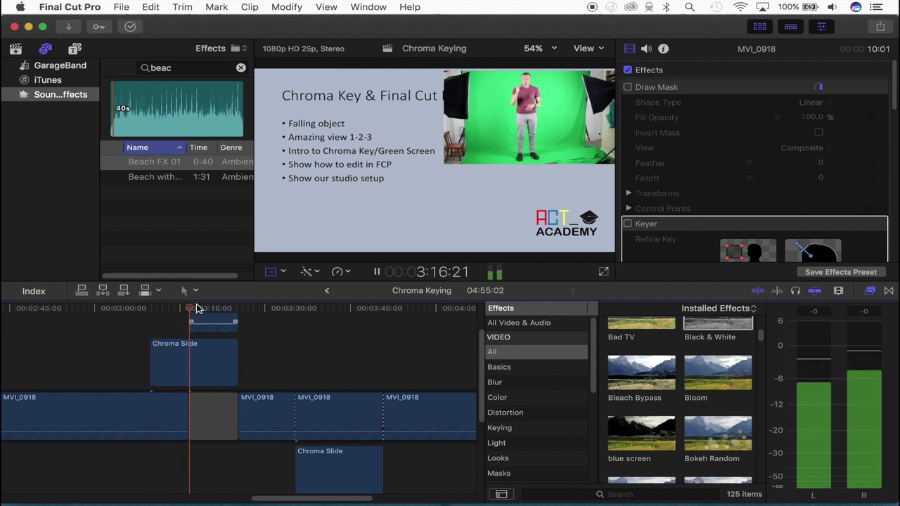
pyautogui.click(254, 311)
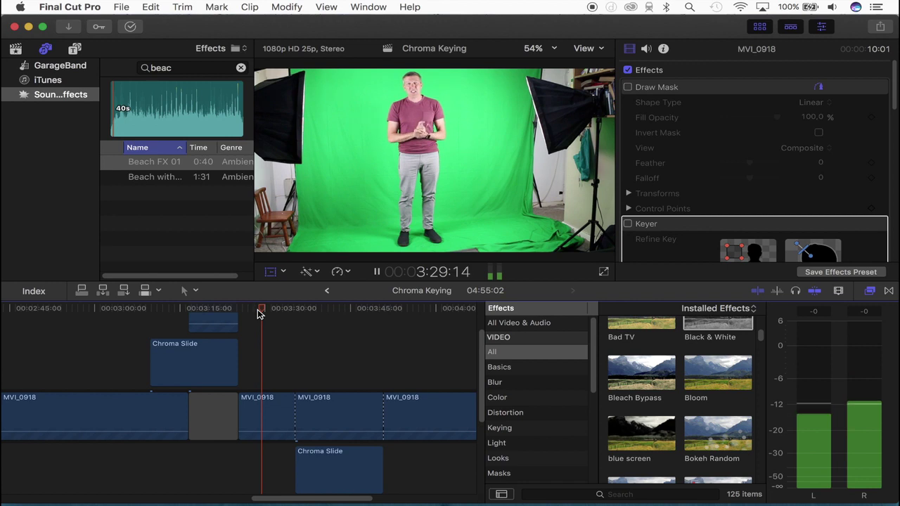
pyautogui.click(295, 314)
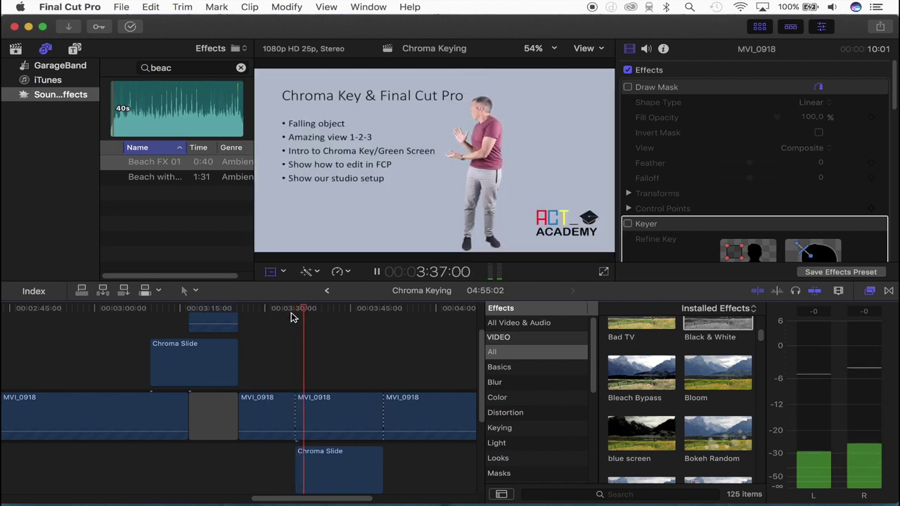
pyautogui.press('space')
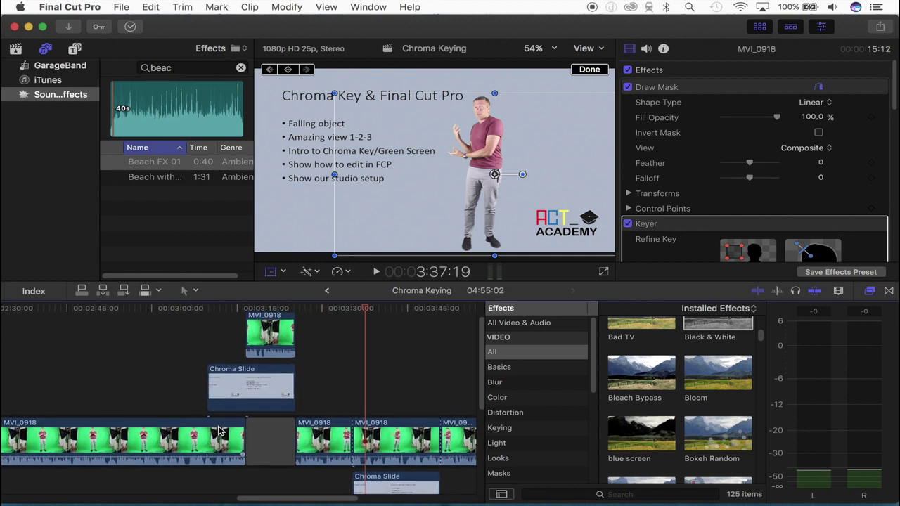
# - Examine the Keyer settings of the MVI_0918 segment above the lower Chroma Slide
pyautogui.click(406, 434)
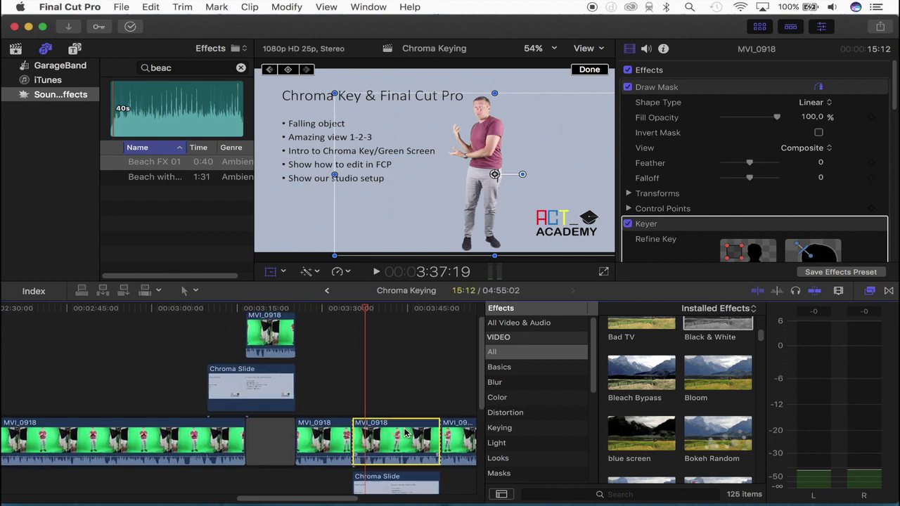
pyautogui.scroll(-5, 660, 205)
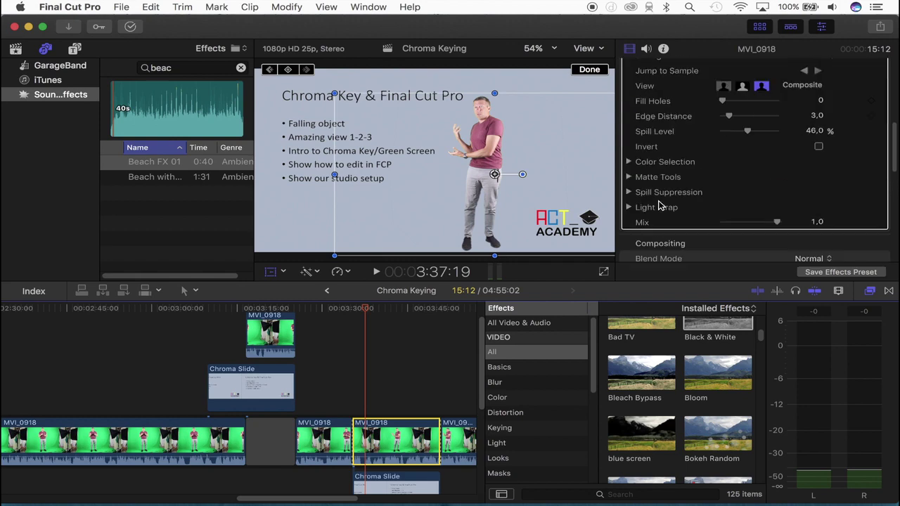